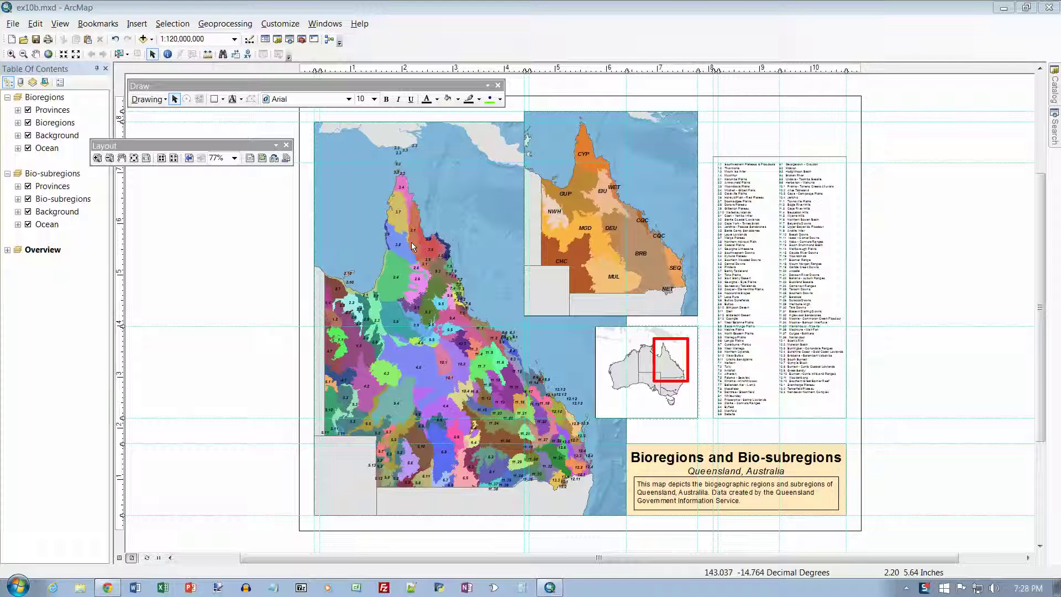
- Open the map document ex10c.mxd from the Chapter10 folder
click(13, 24)
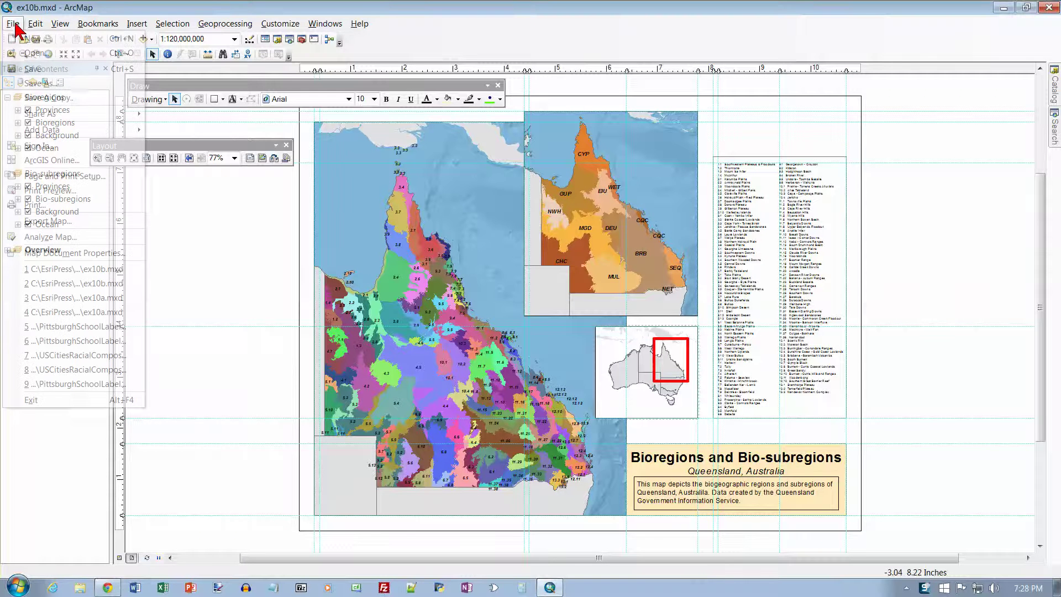
click(34, 53)
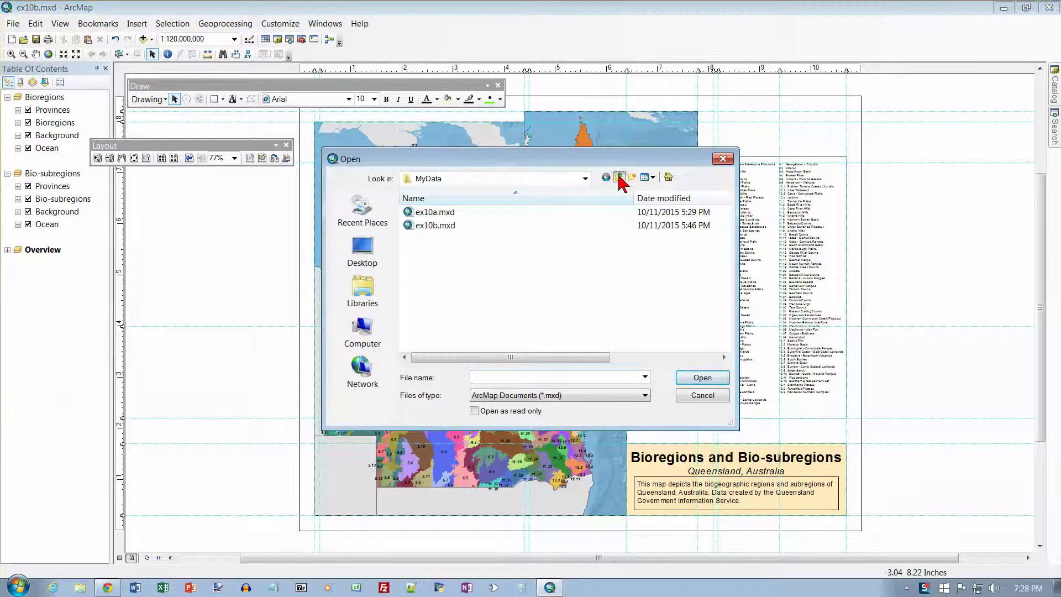
click(620, 178)
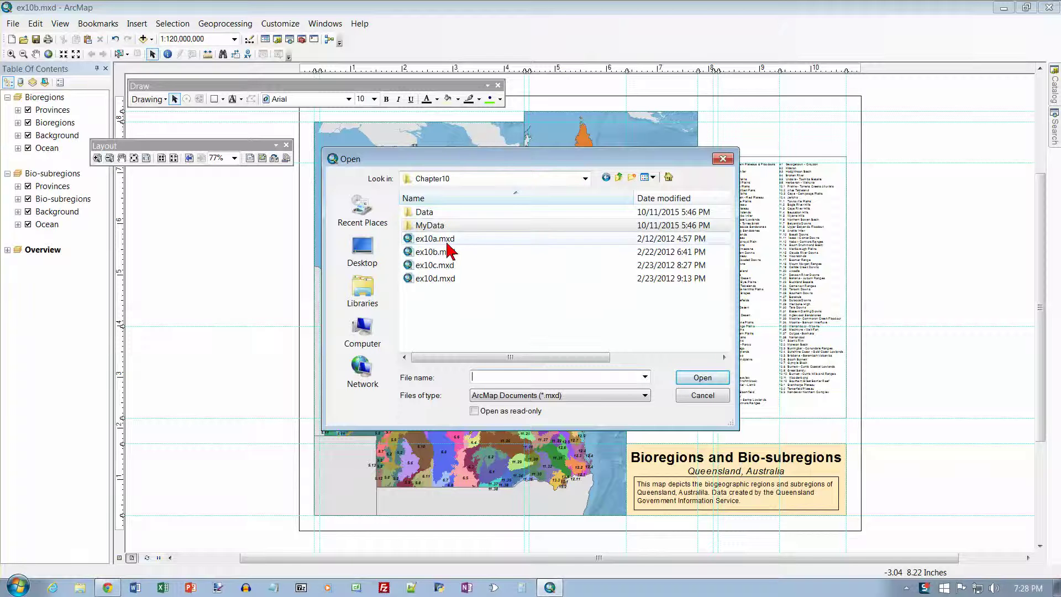
click(448, 265)
click(702, 378)
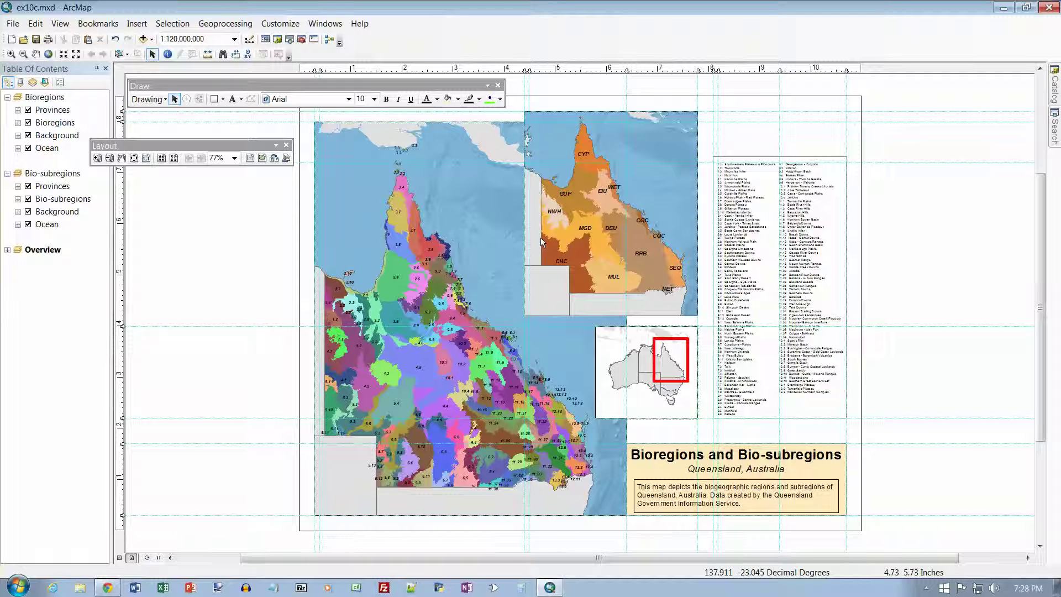
- Insert an ESRI North 2 north arrow and place it in the lower-left corner of the overview map
click(137, 24)
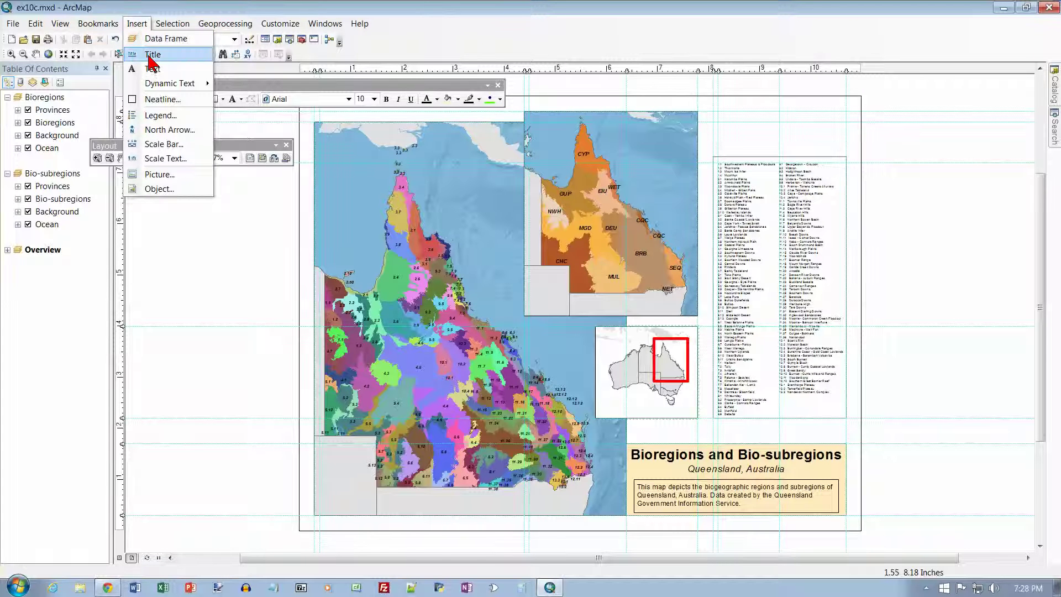
click(152, 130)
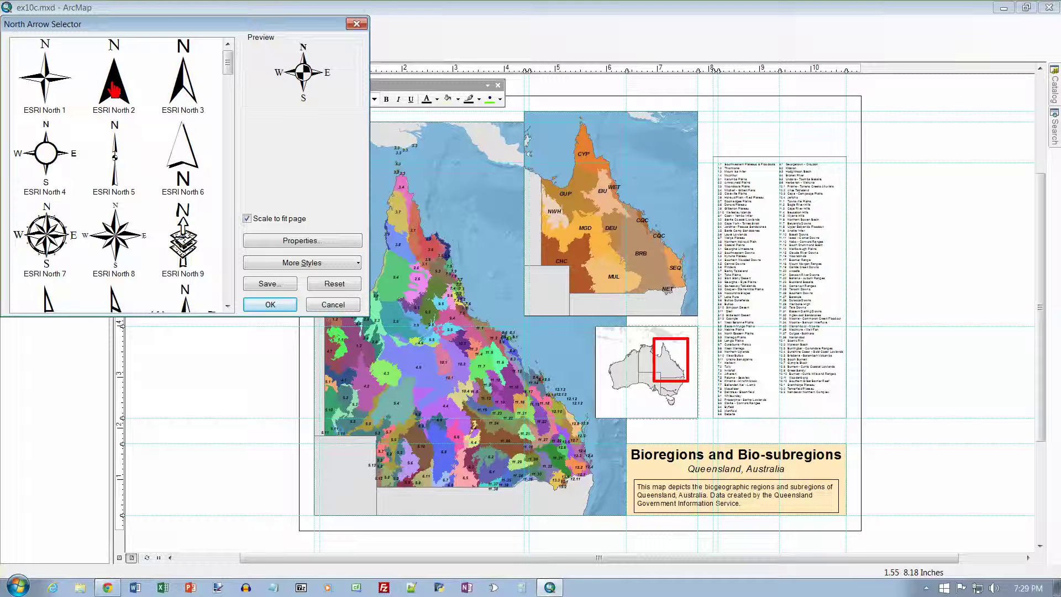
click(115, 90)
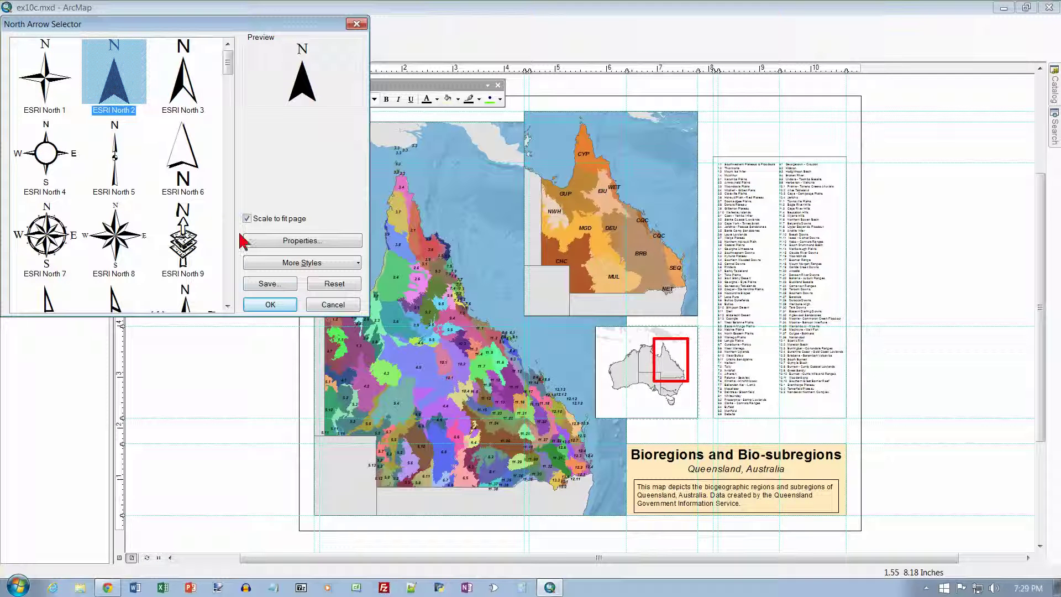
click(270, 305)
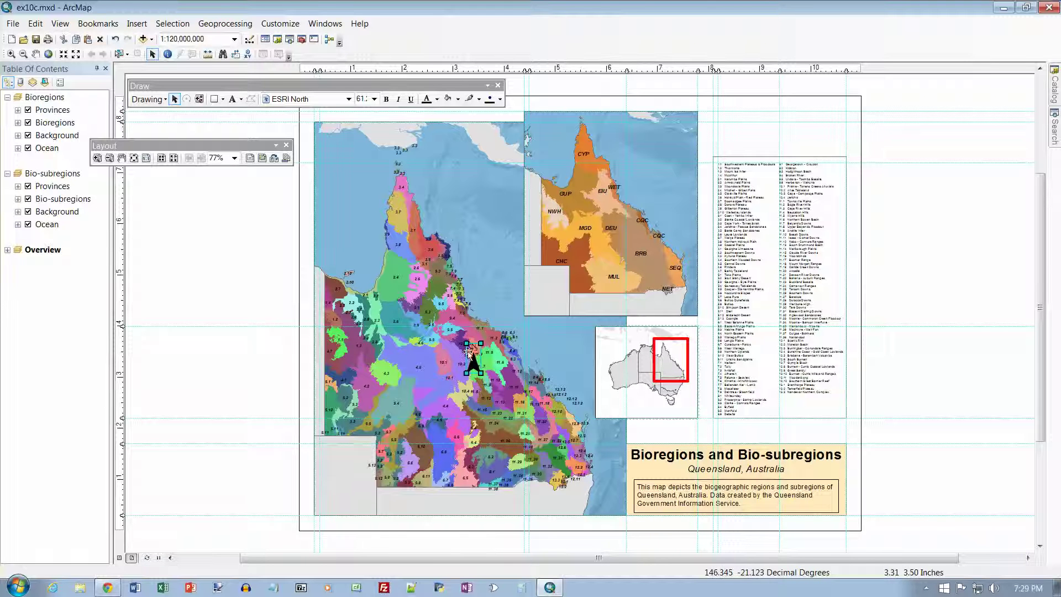
drag(473, 362, 602, 402)
- Change the north arrow's color to medium gray and set its size to 40
click(602, 407)
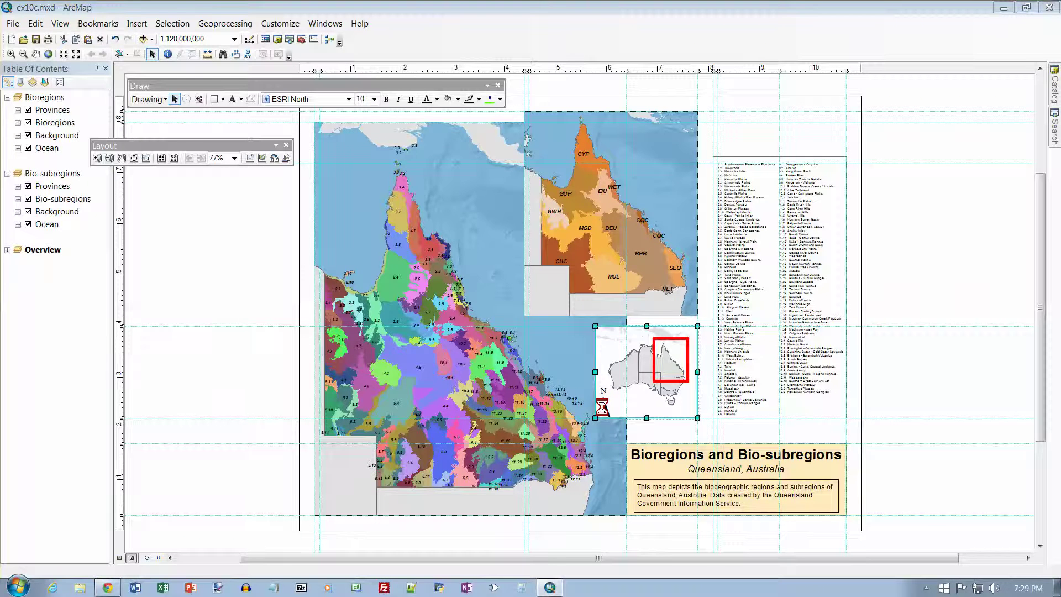
double_click(602, 407)
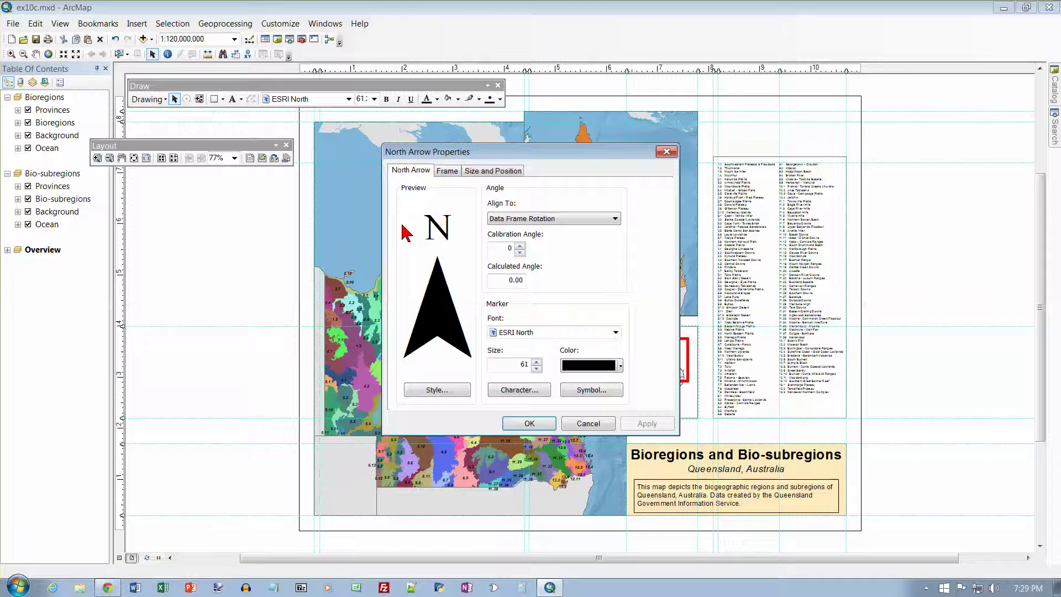
click(621, 367)
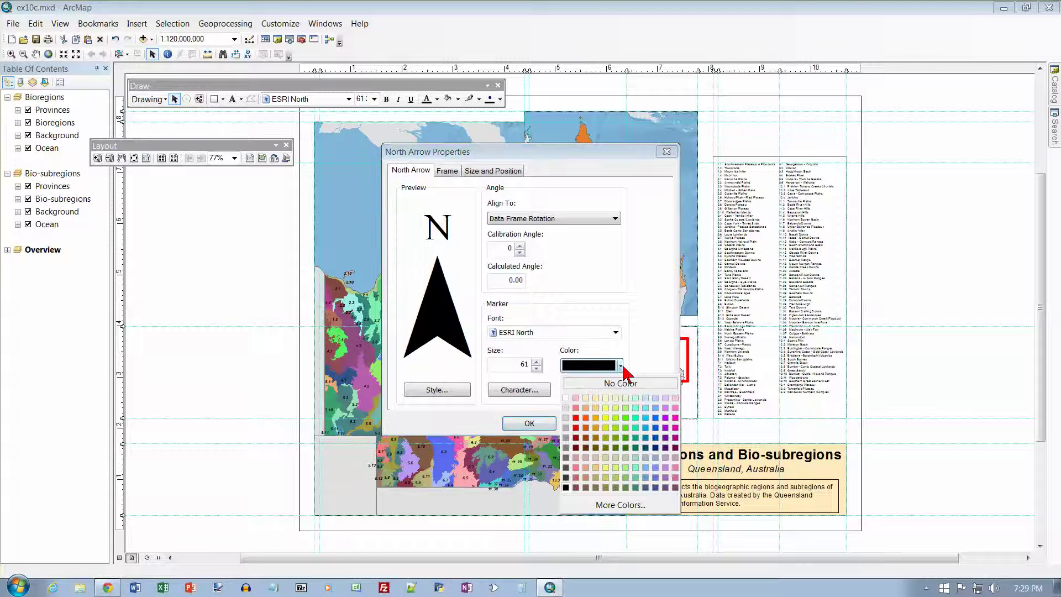
click(567, 438)
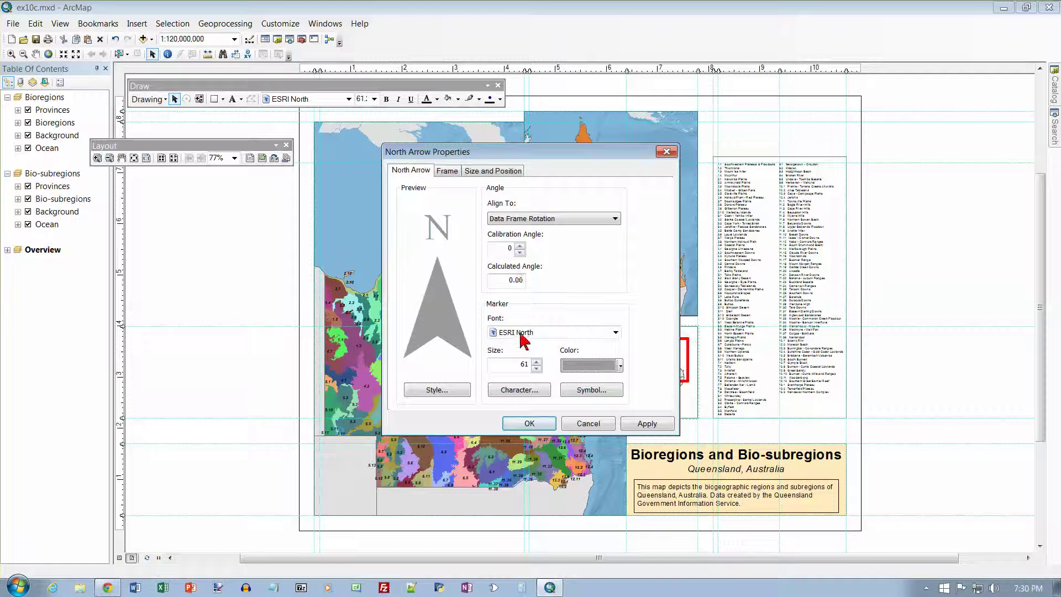
click(526, 364)
drag(526, 364, 482, 373)
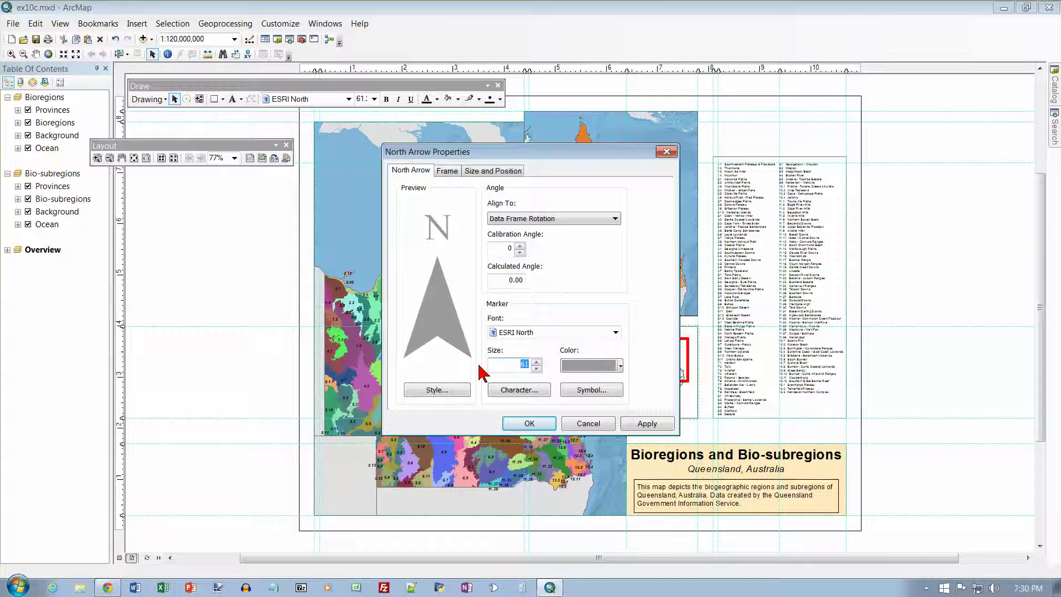
text(40)
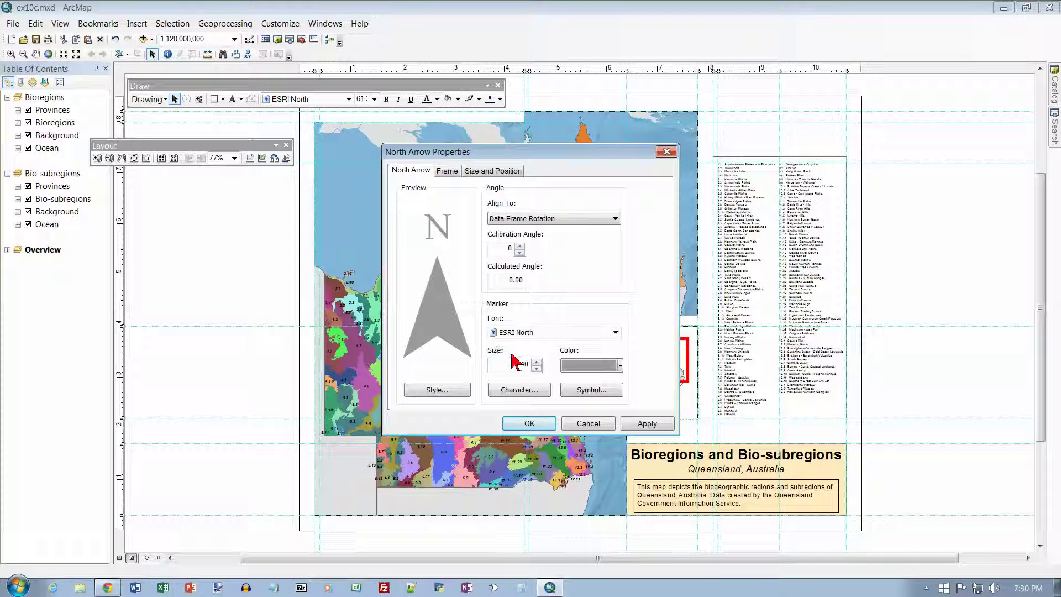
click(529, 425)
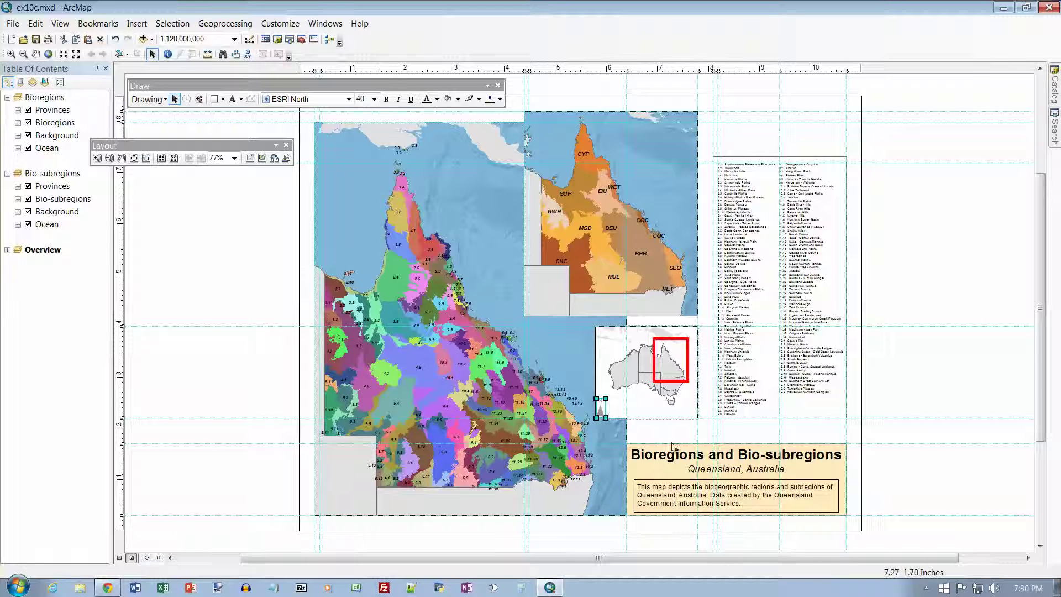
click(694, 431)
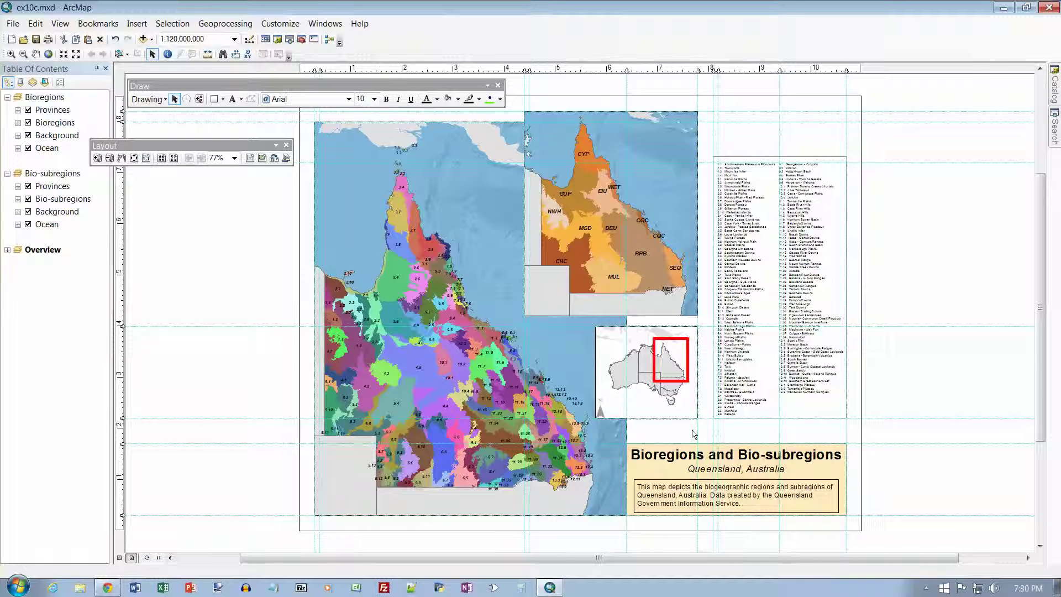
- Turn off snapping to guides and nudge the north arrow slightly inward from the overview map's lower-left corner
click(600, 409)
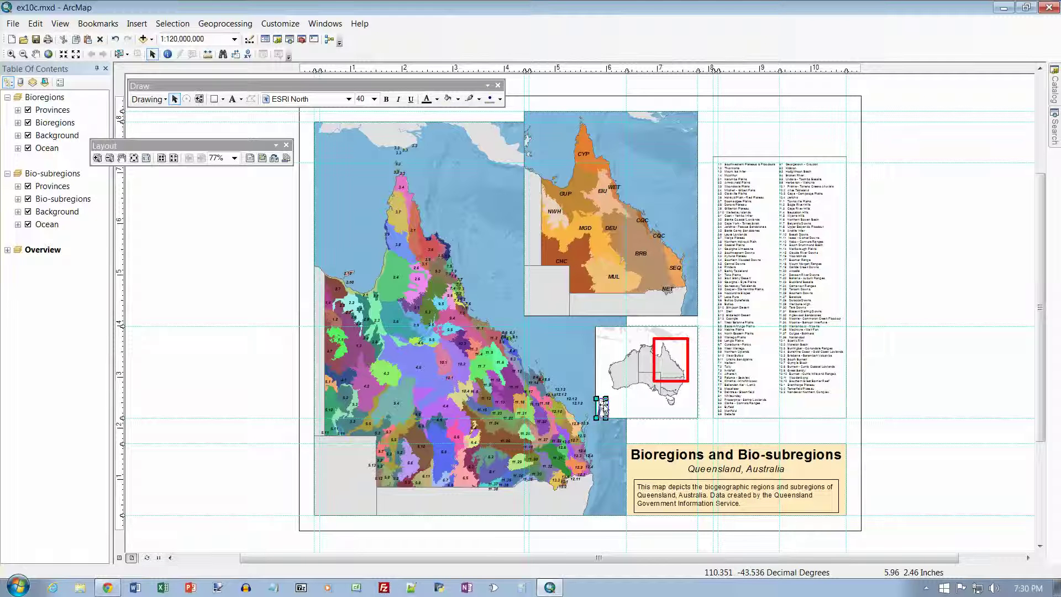
drag(603, 408, 606, 410)
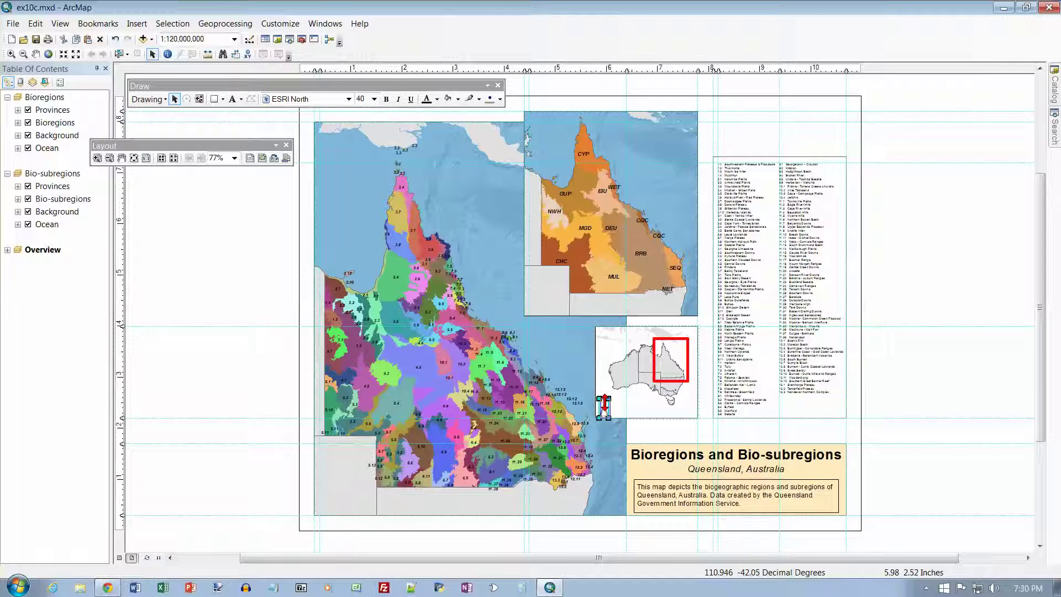
drag(605, 396, 605, 400)
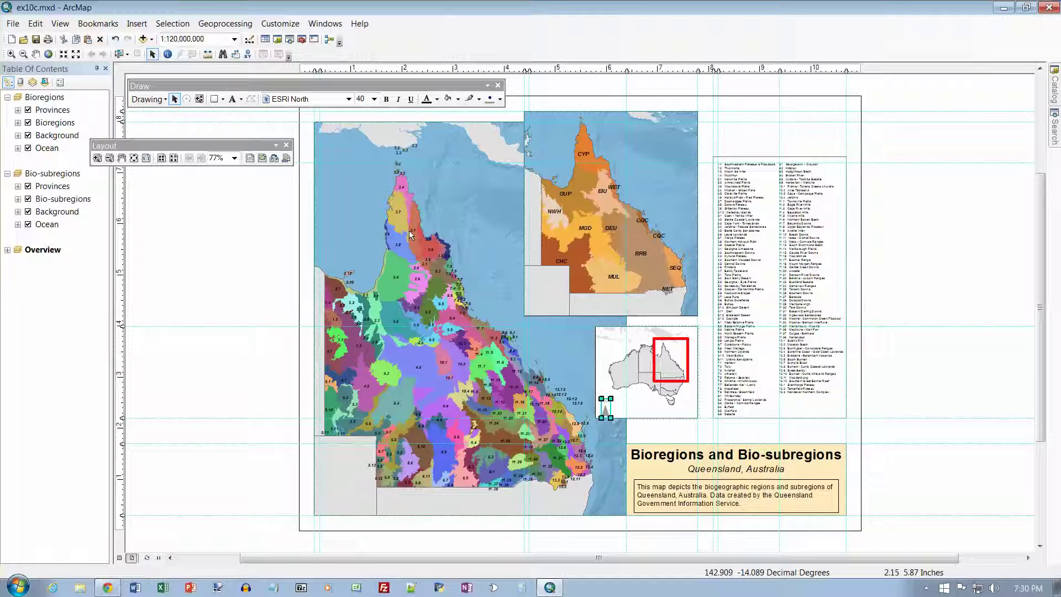
right_click(729, 140)
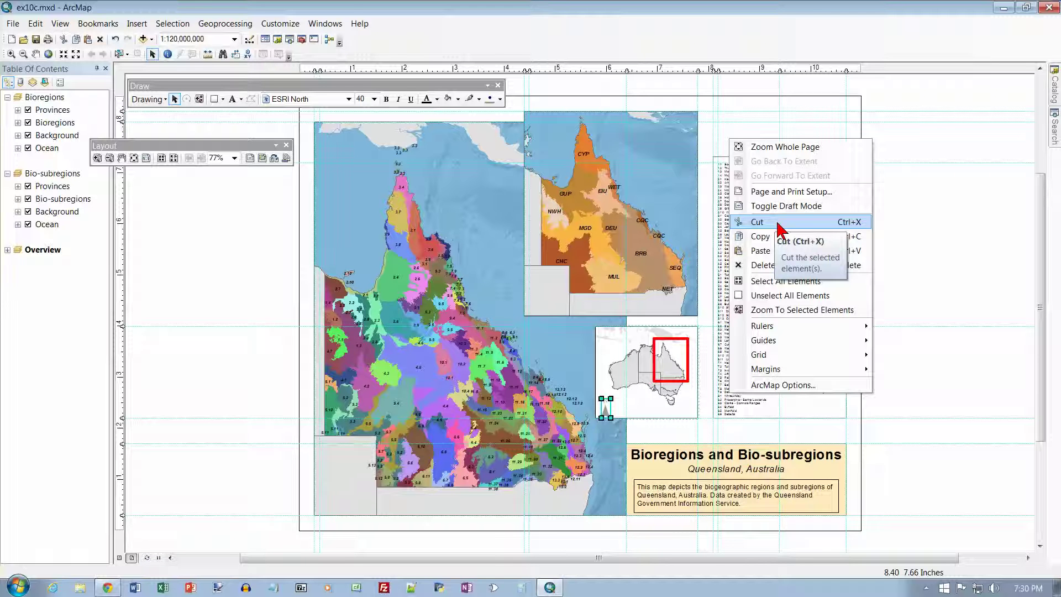
mouse_move(818, 343)
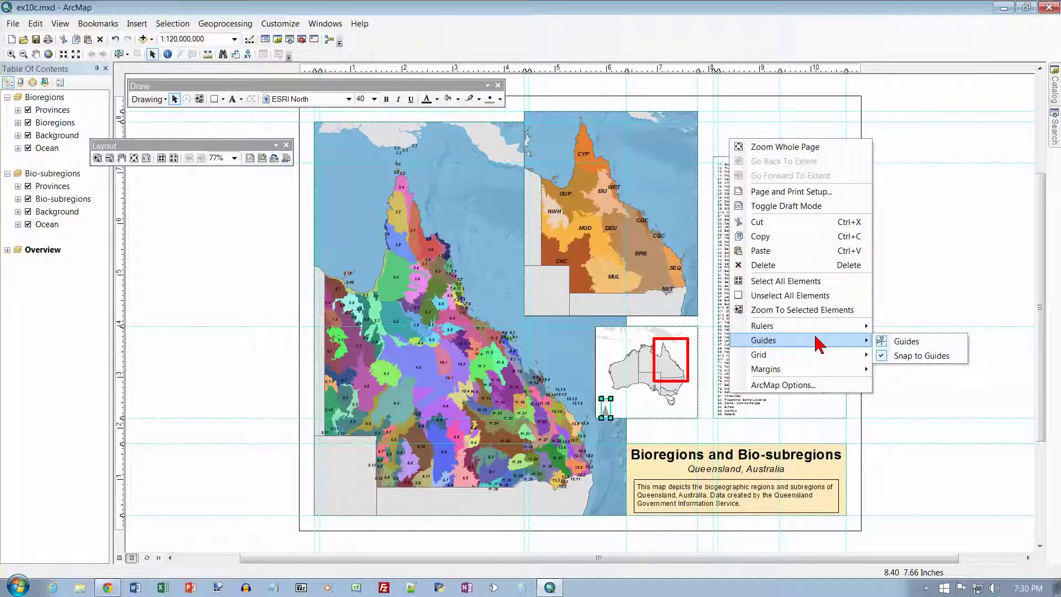
click(908, 356)
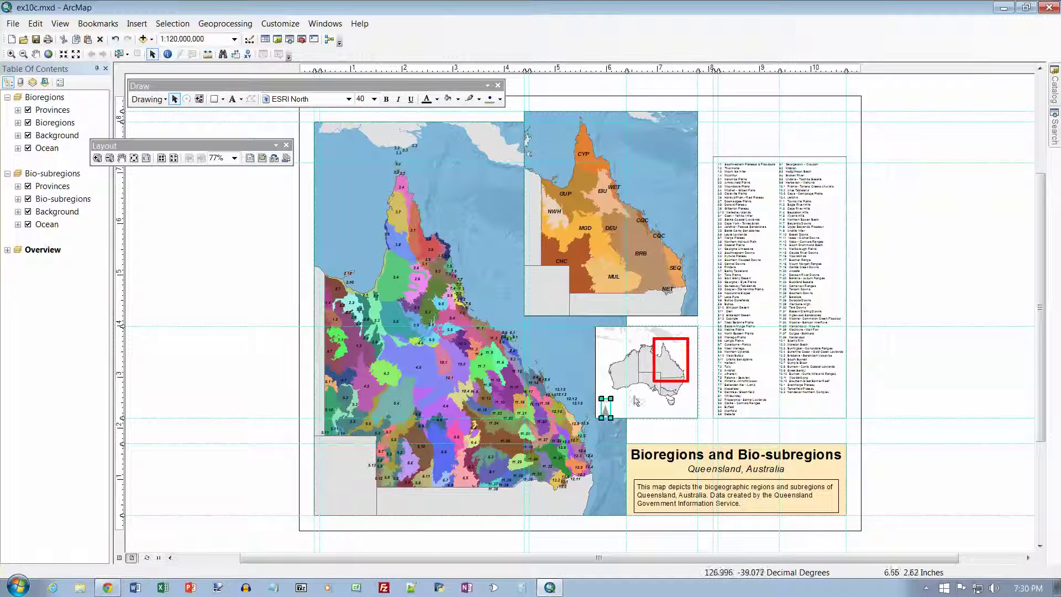
drag(606, 409, 607, 403)
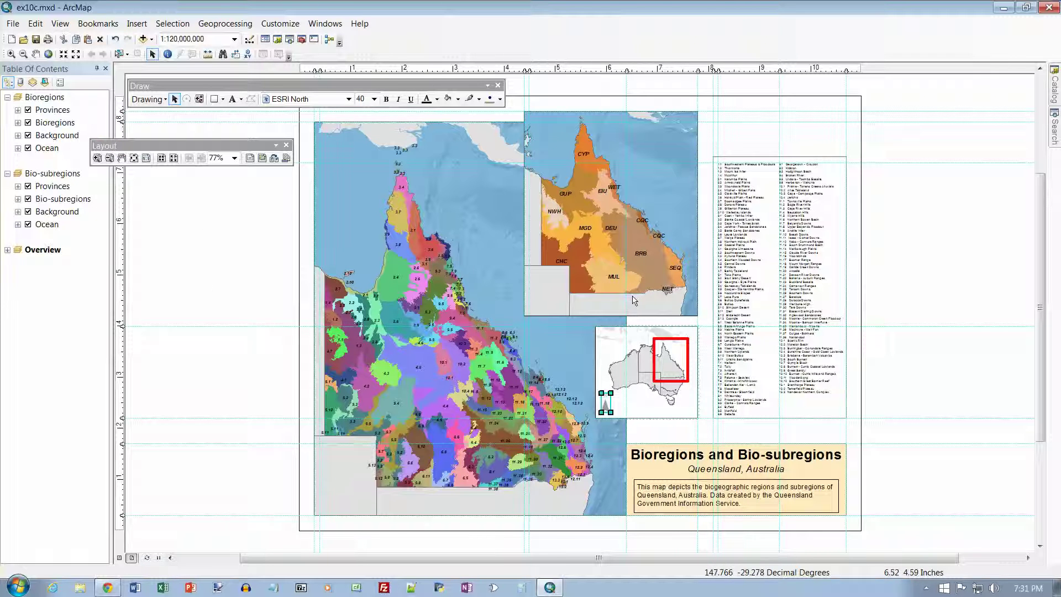
- Make the Bio-subregions data frame the active one in the layout
click(598, 257)
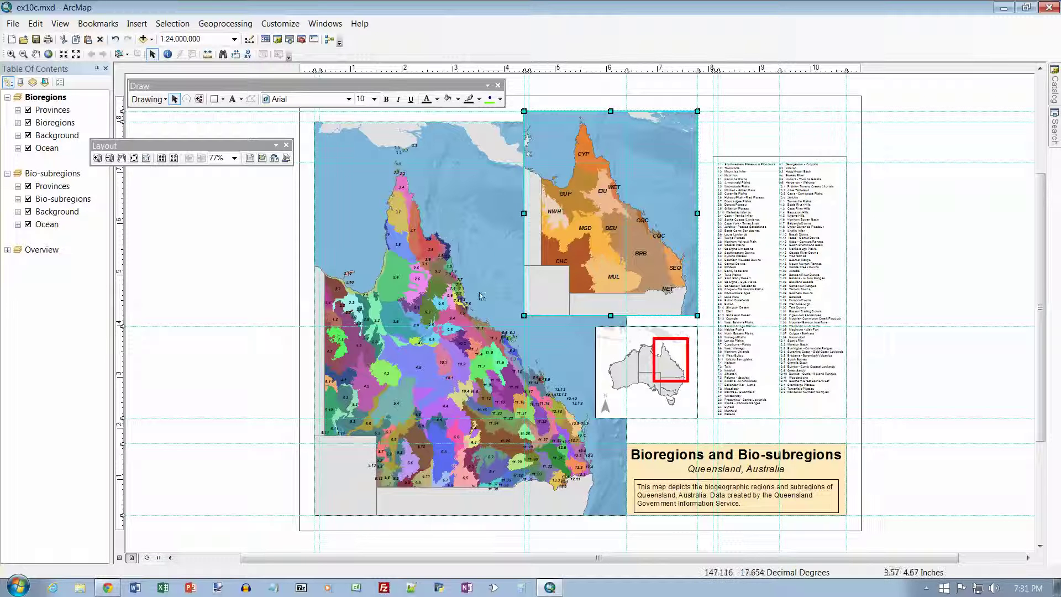
click(436, 298)
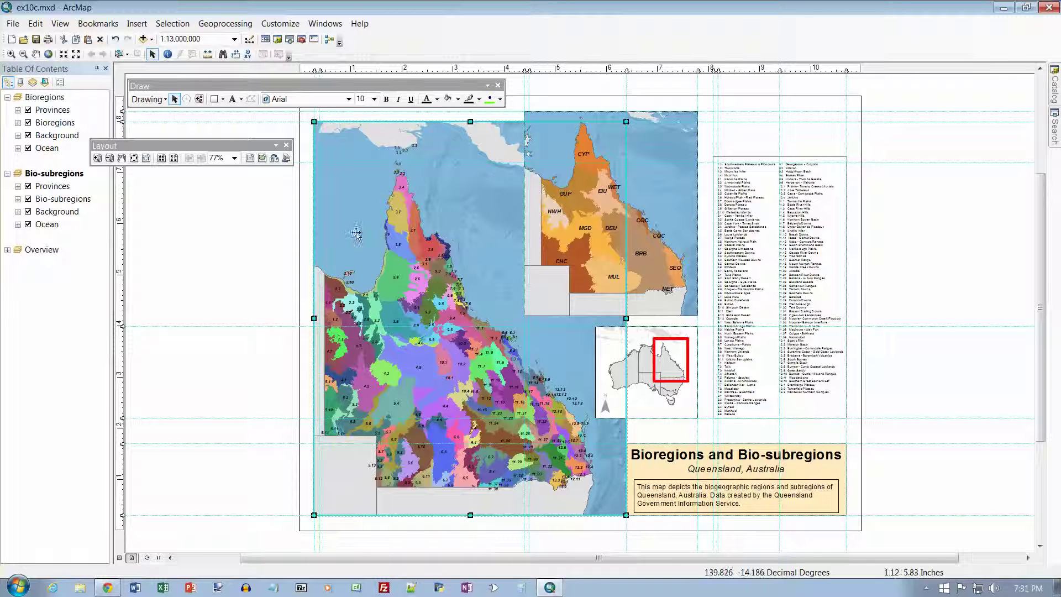
click(136, 23)
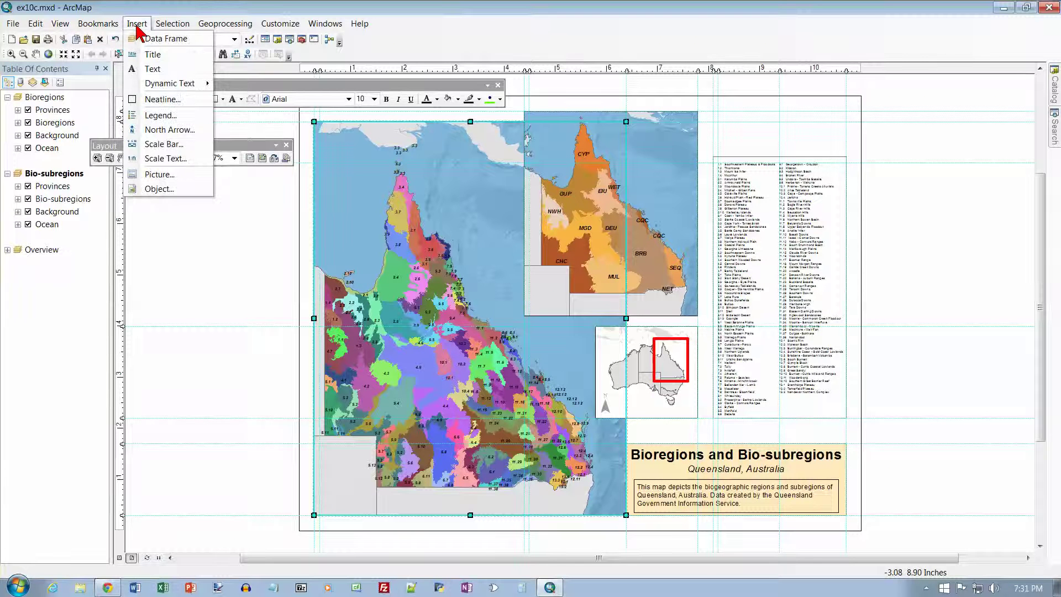
click(166, 160)
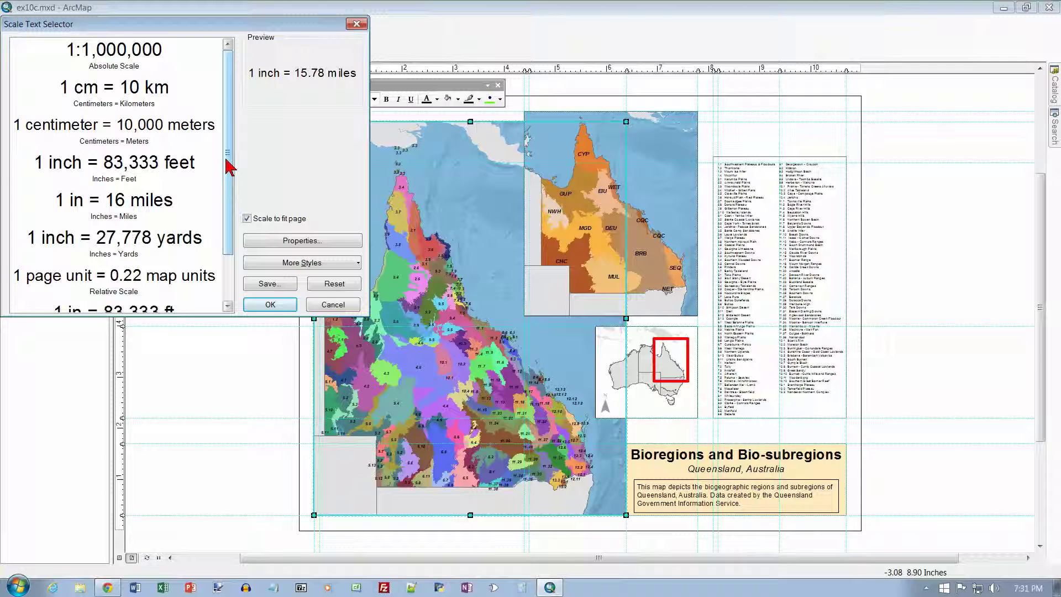
drag(228, 166, 226, 228)
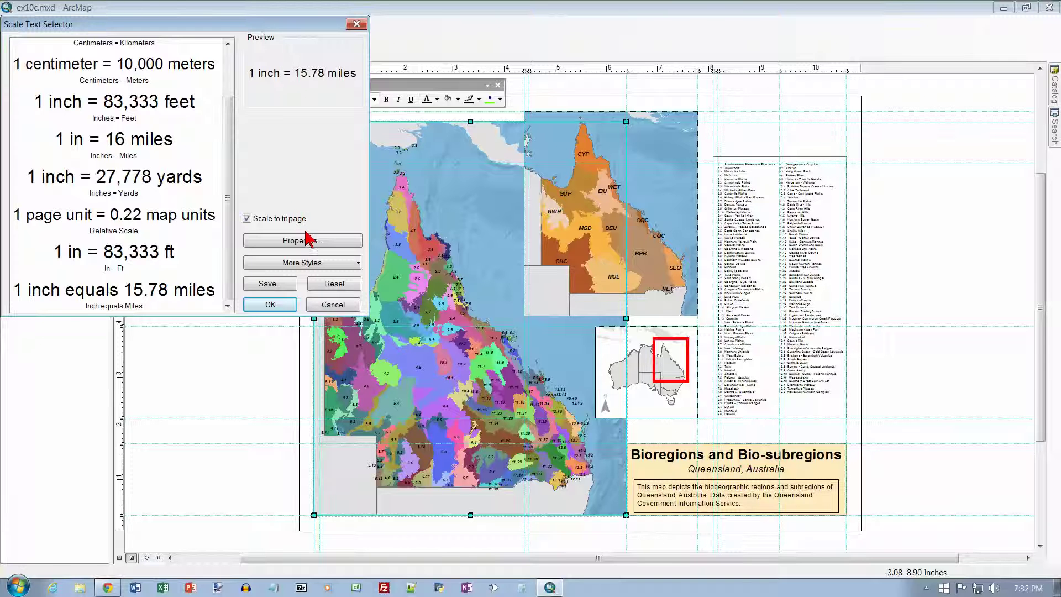
click(333, 305)
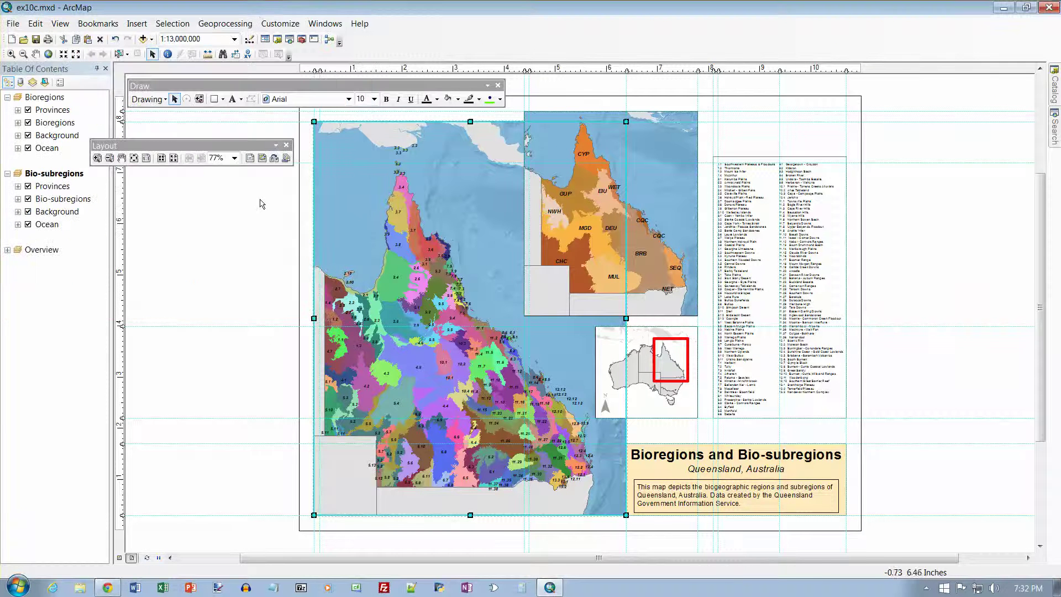
- Insert a Scale Line 1 Metric scale bar and move it over the northern part of the Bio-subregions map
click(139, 25)
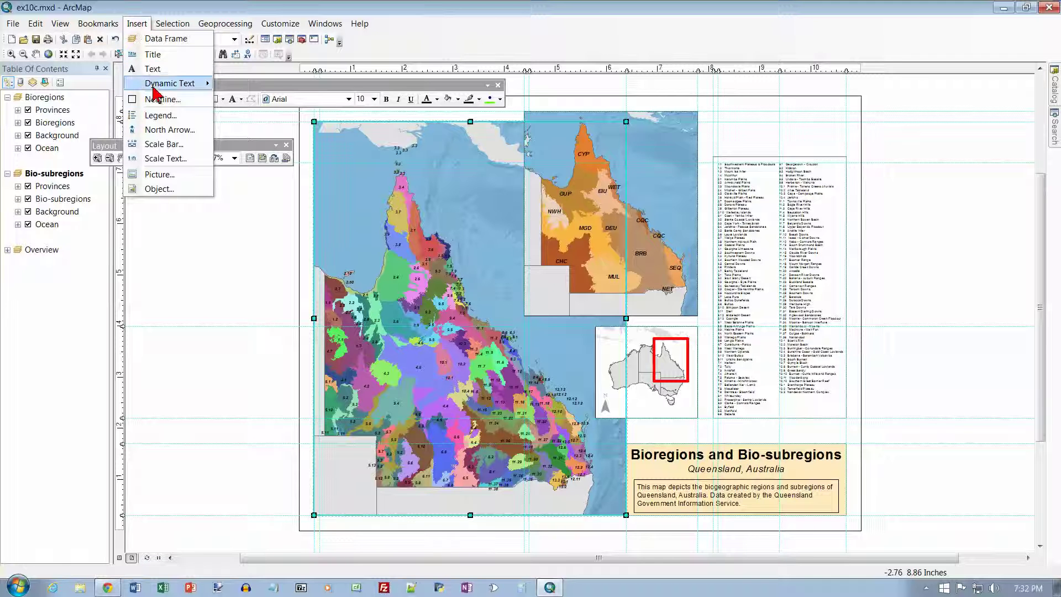
click(163, 145)
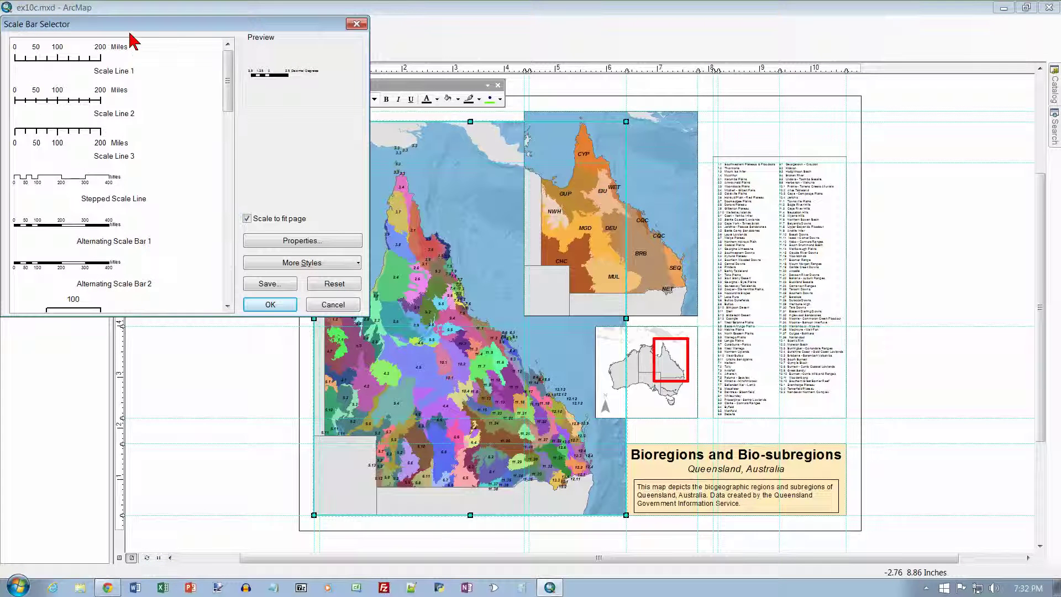
drag(129, 29, 245, 89)
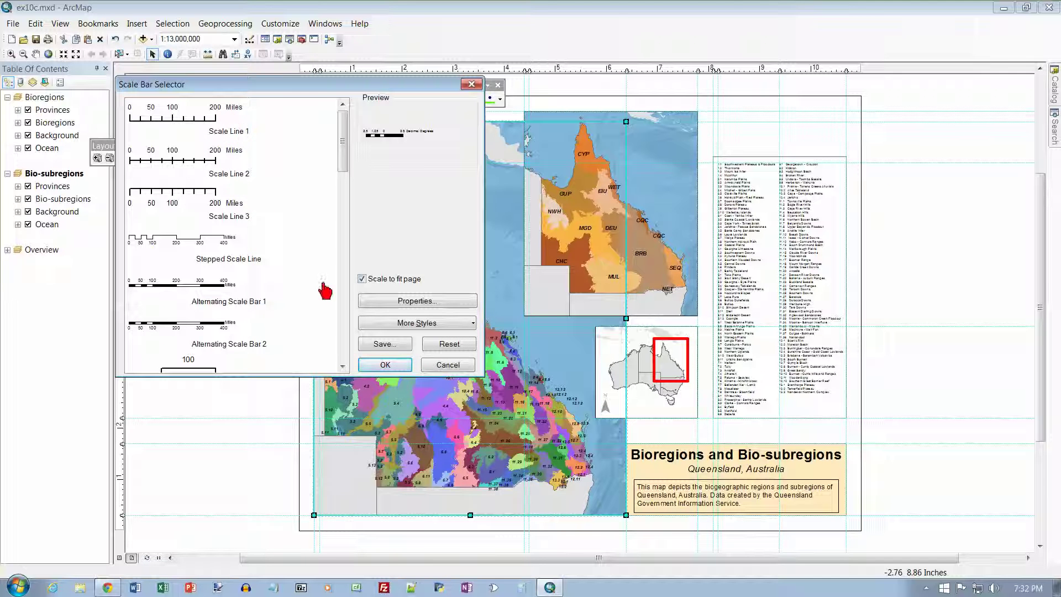
click(345, 350)
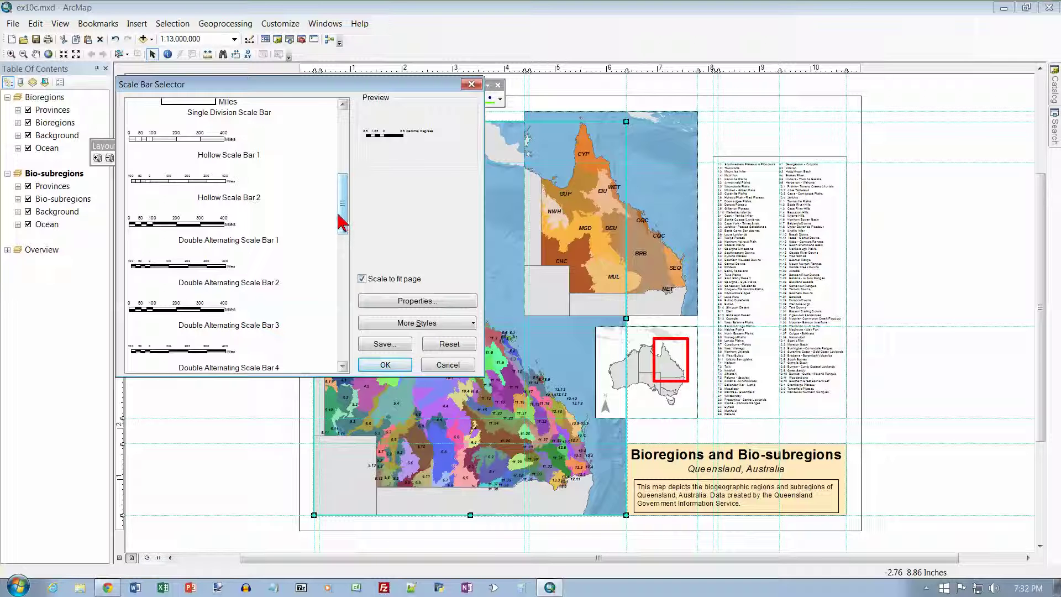
scroll(341, 215, down, 1)
scroll(341, 215, down, 3)
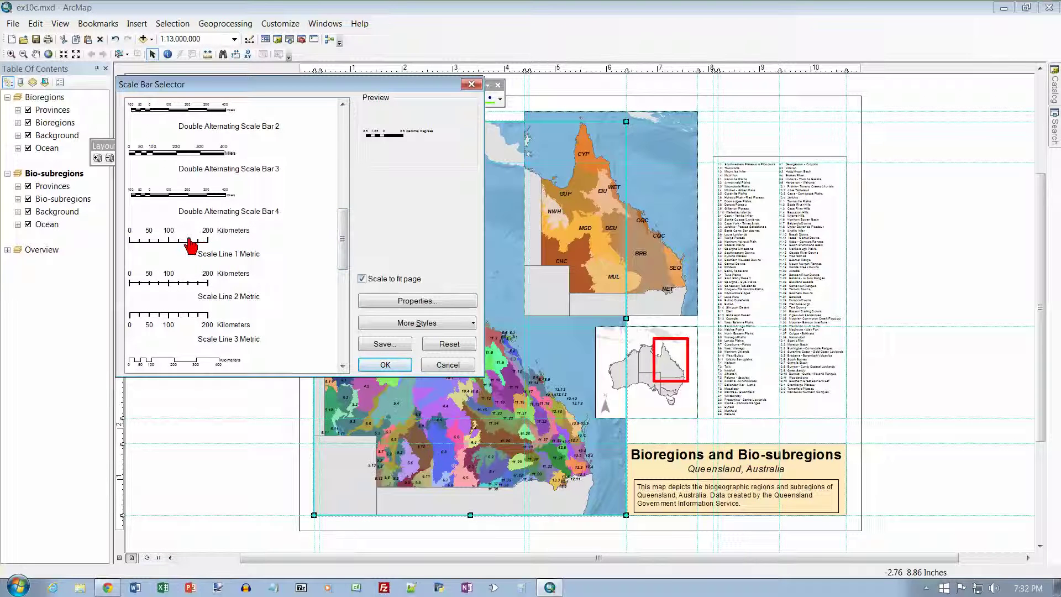
click(190, 240)
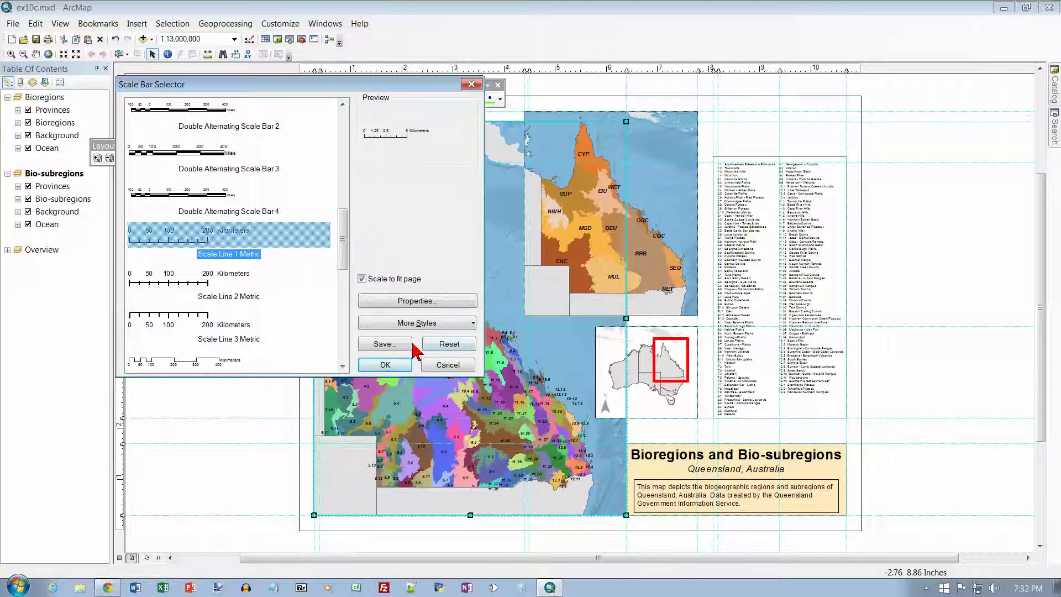
click(387, 363)
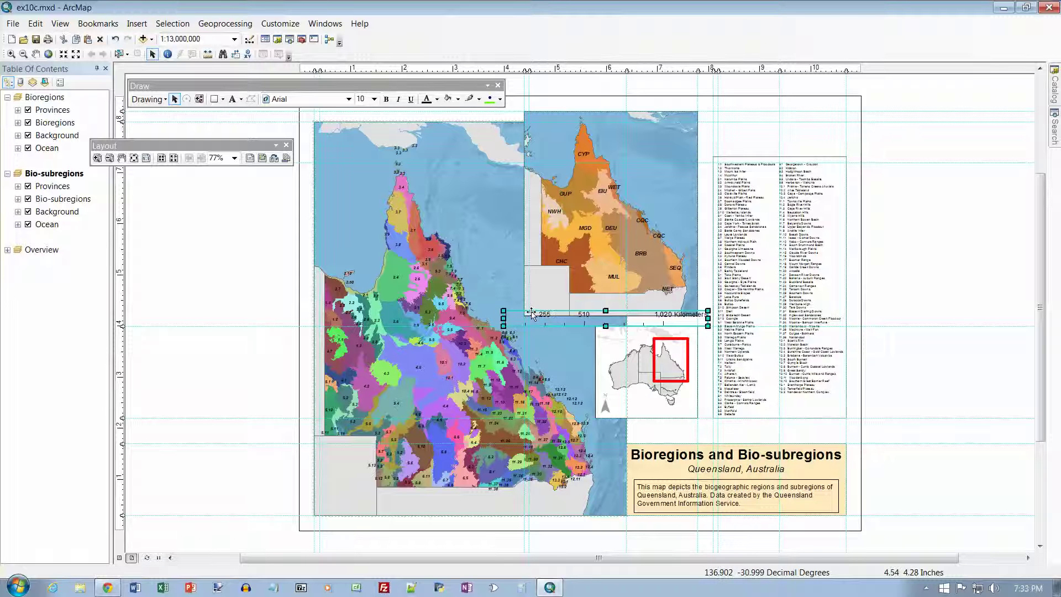
drag(532, 312, 371, 197)
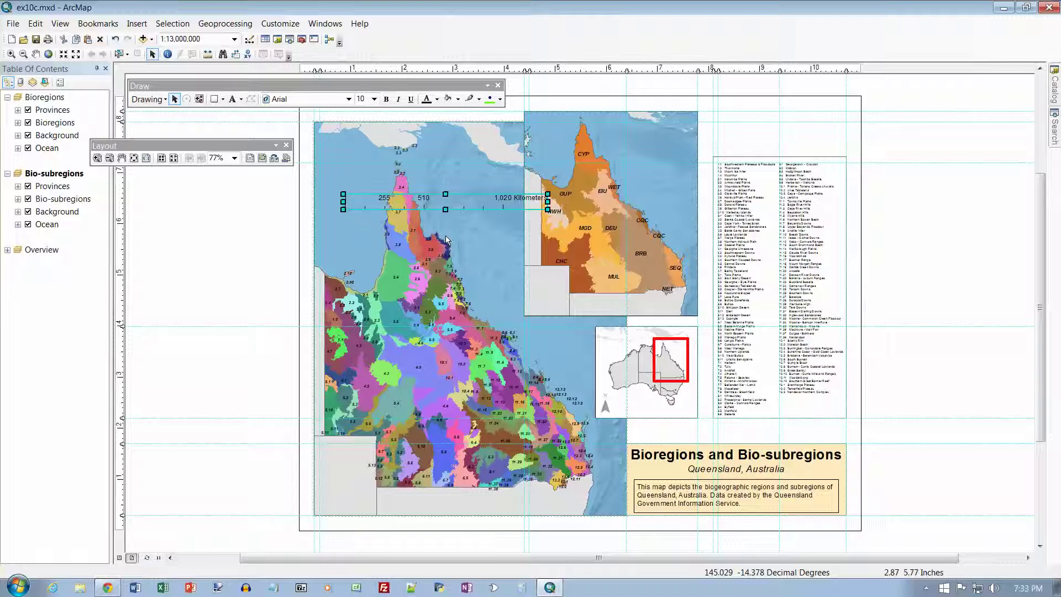
- Set the scale bar to adjust its width when resizing and give it a division value of 250 km
right_click(433, 198)
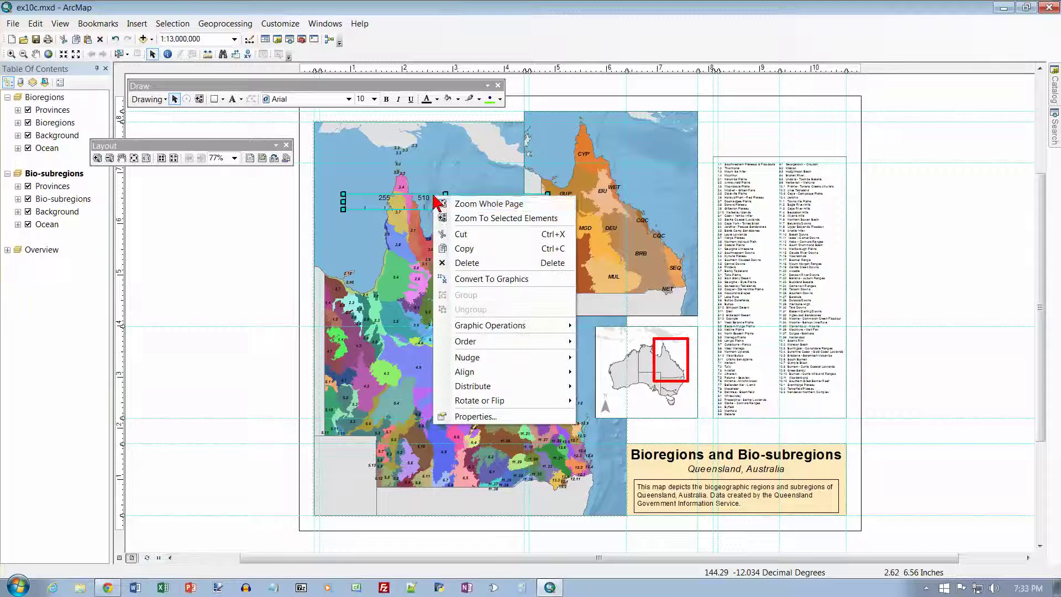
click(475, 416)
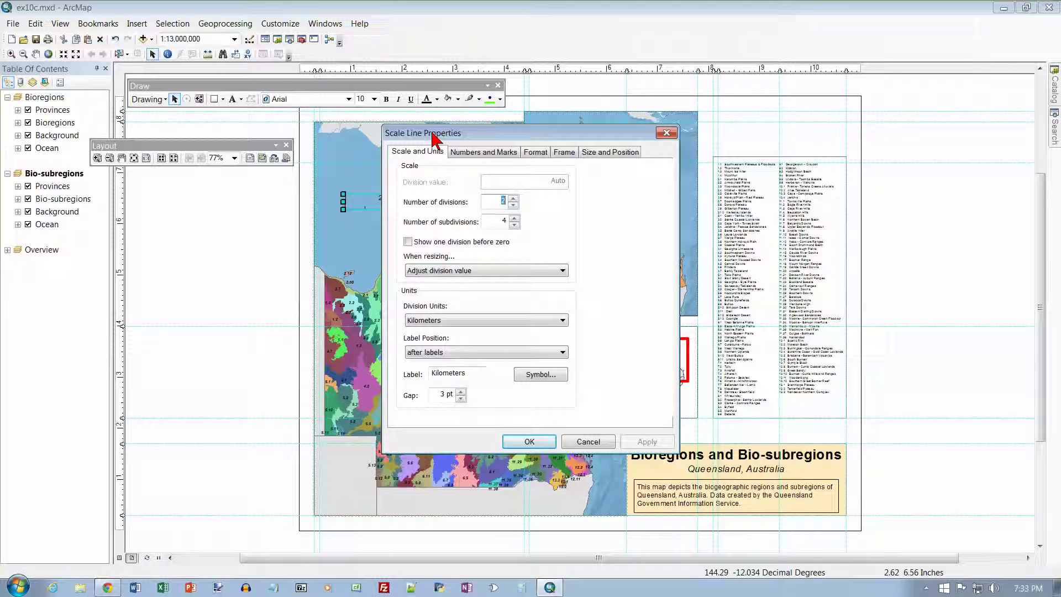
click(428, 155)
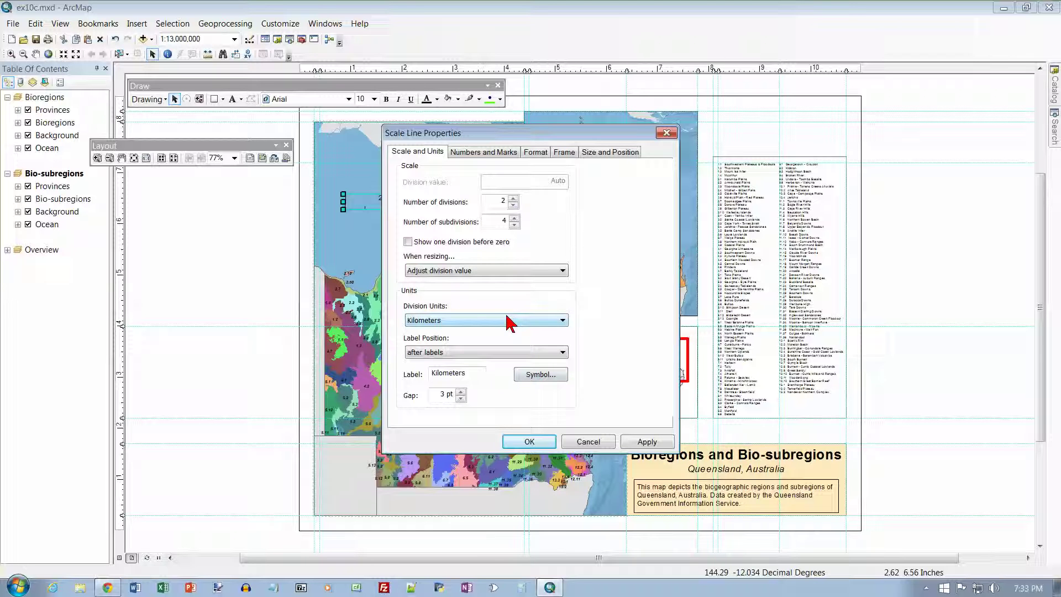
click(562, 271)
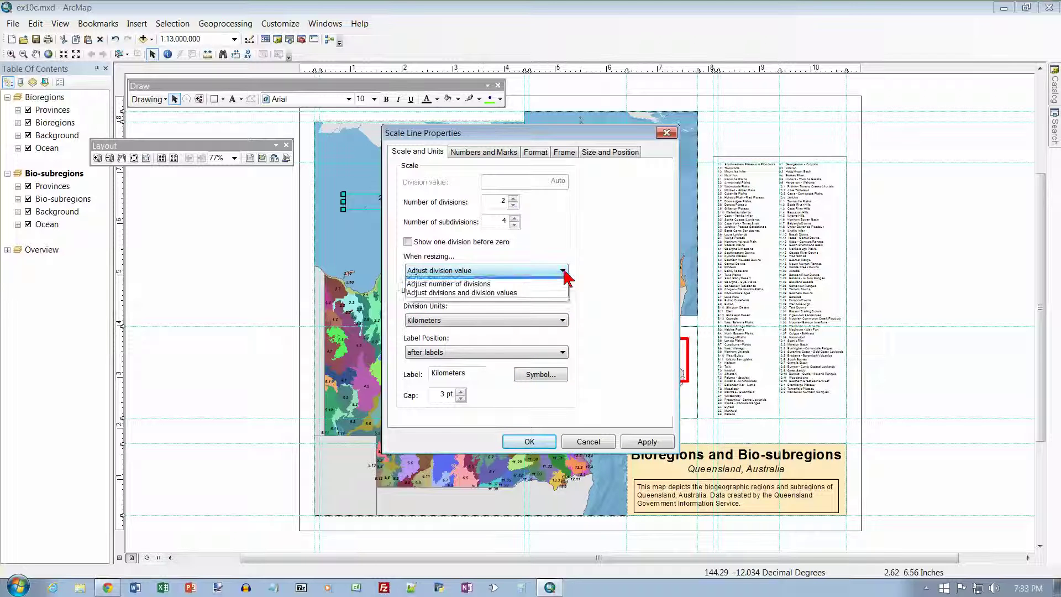
click(509, 282)
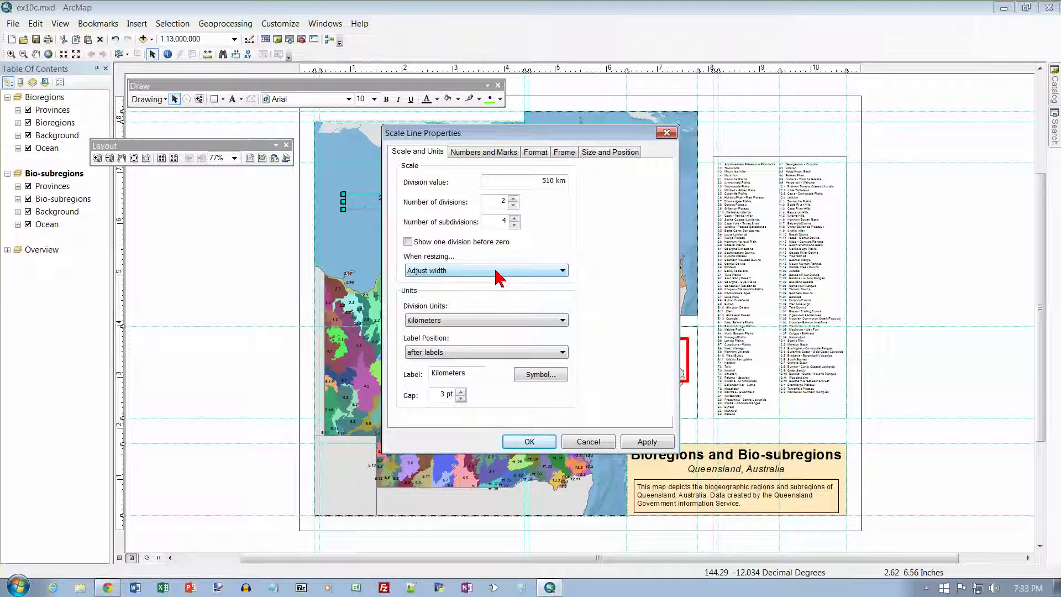
click(546, 178)
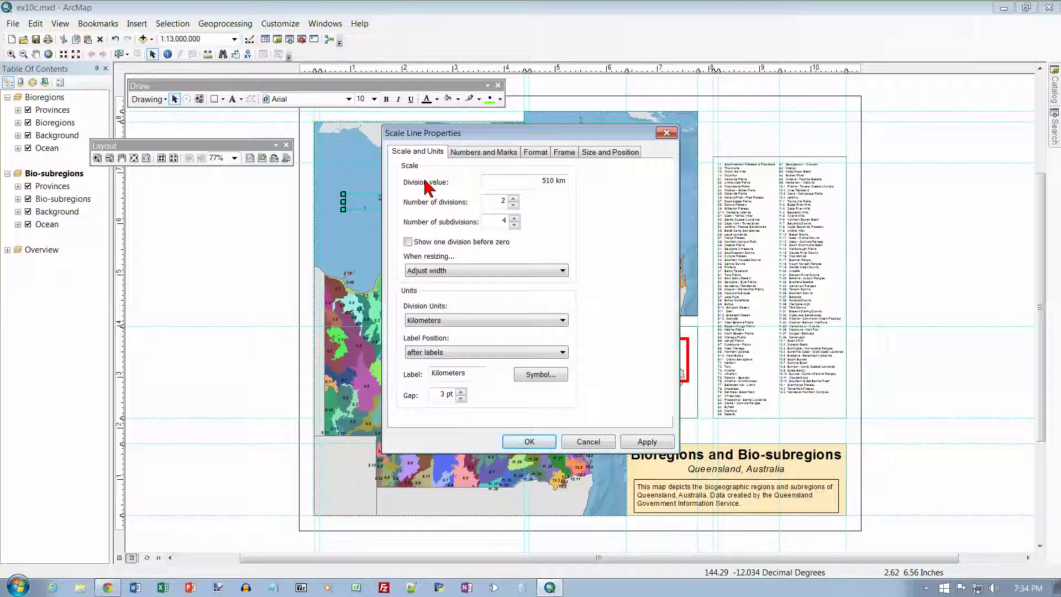
click(544, 182)
text(5)
double_click(544, 181)
text(2)
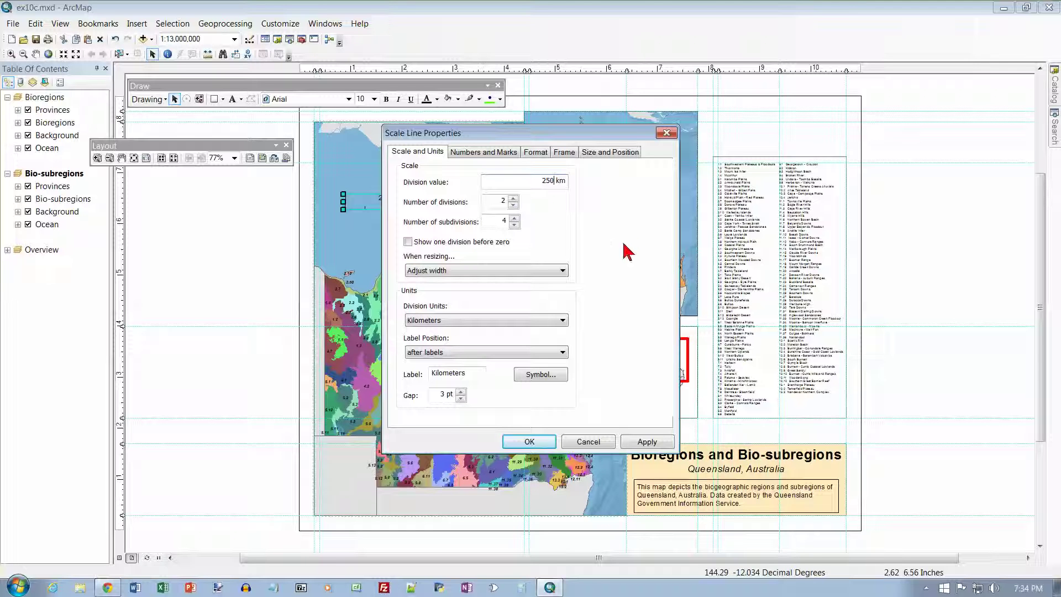
- Reduce the scale bar to 1 division and change its units label to "km"
click(513, 205)
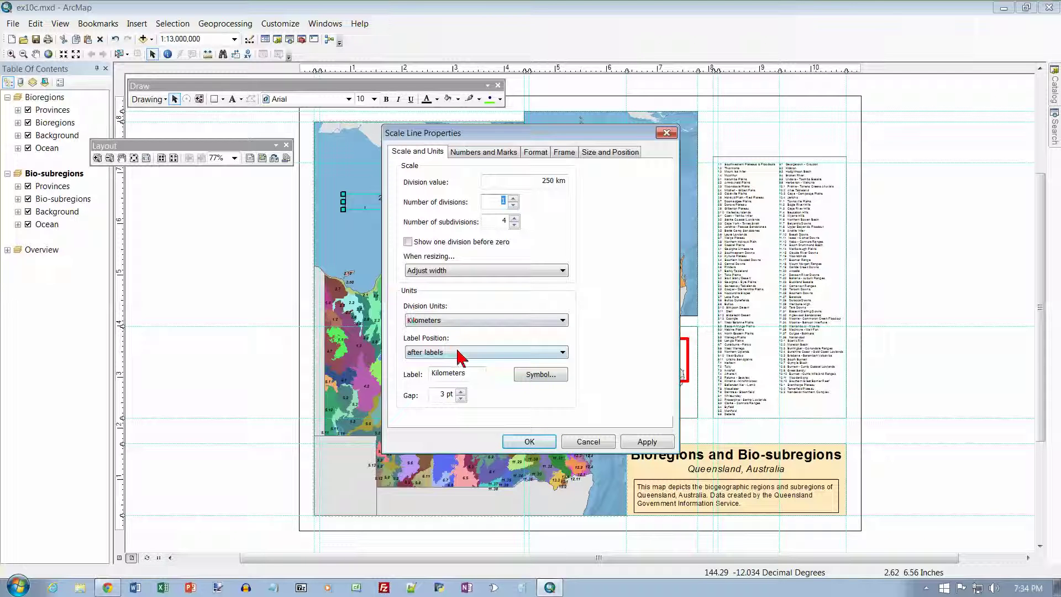
drag(469, 373, 417, 372)
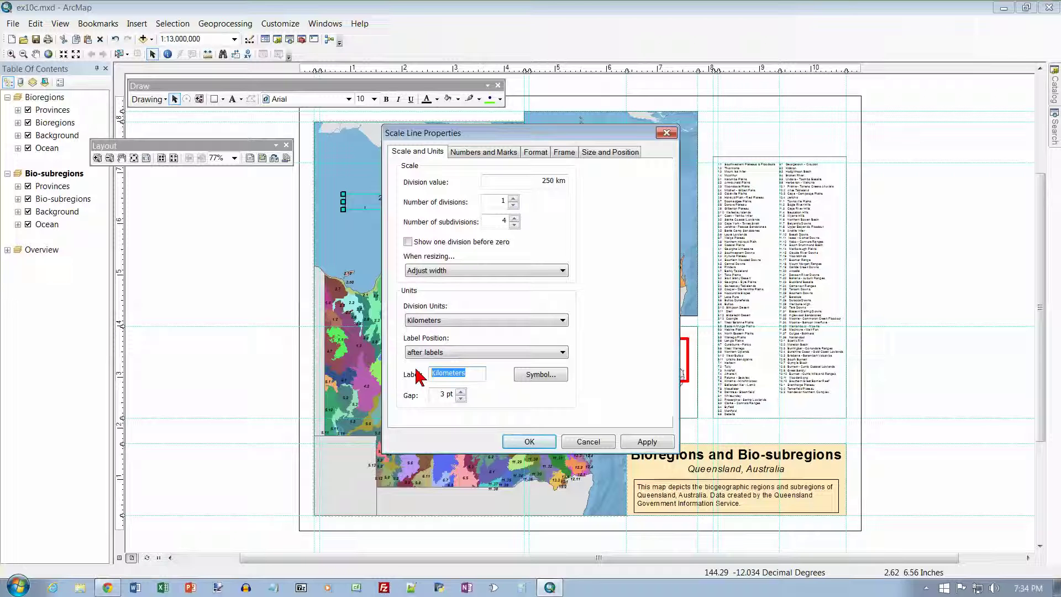
text(km)
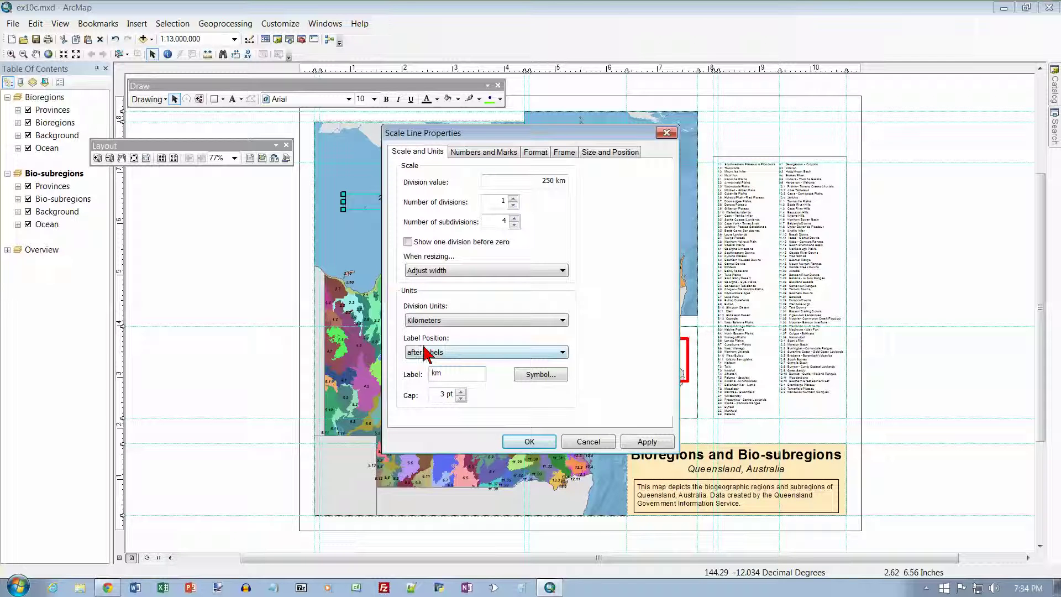
- Reduce the heights of the scale bar's division and subdivision marks
click(492, 152)
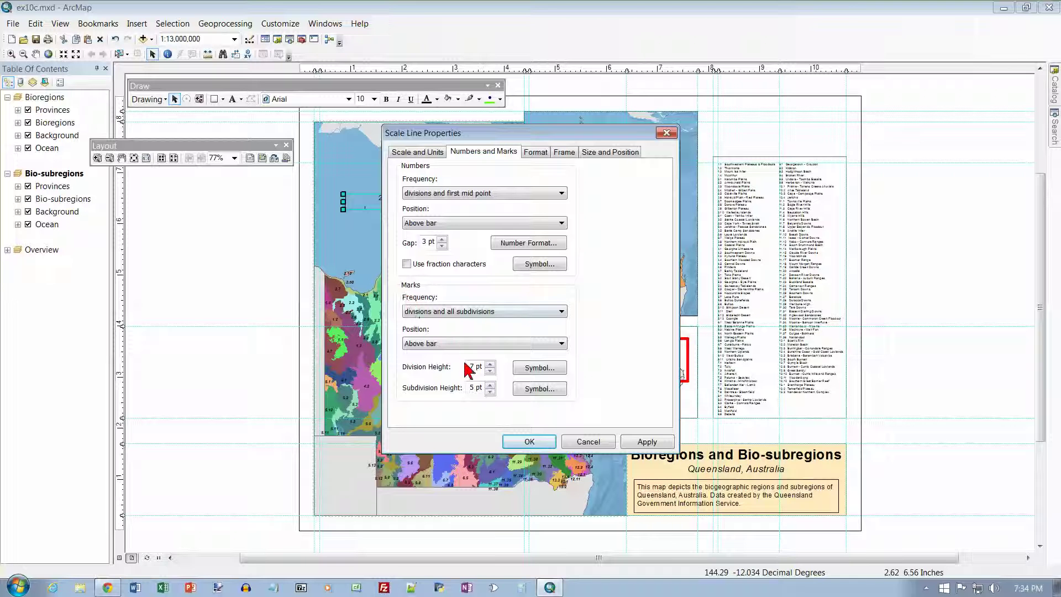
click(490, 372)
click(490, 372)
click(490, 391)
- Set the scale bar's text size to 9 and apply the scale line properties
click(540, 155)
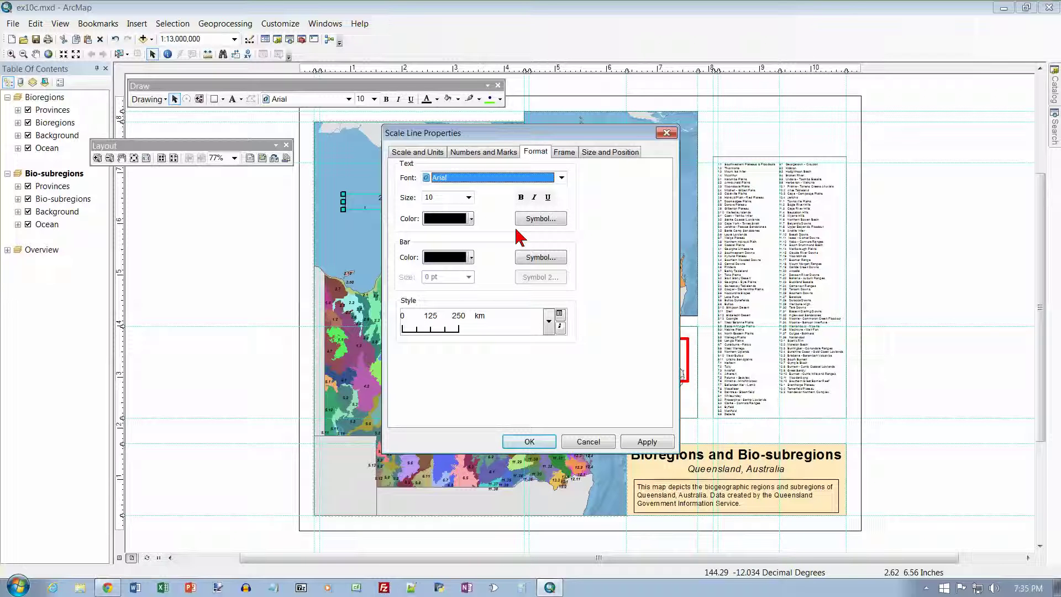
click(468, 197)
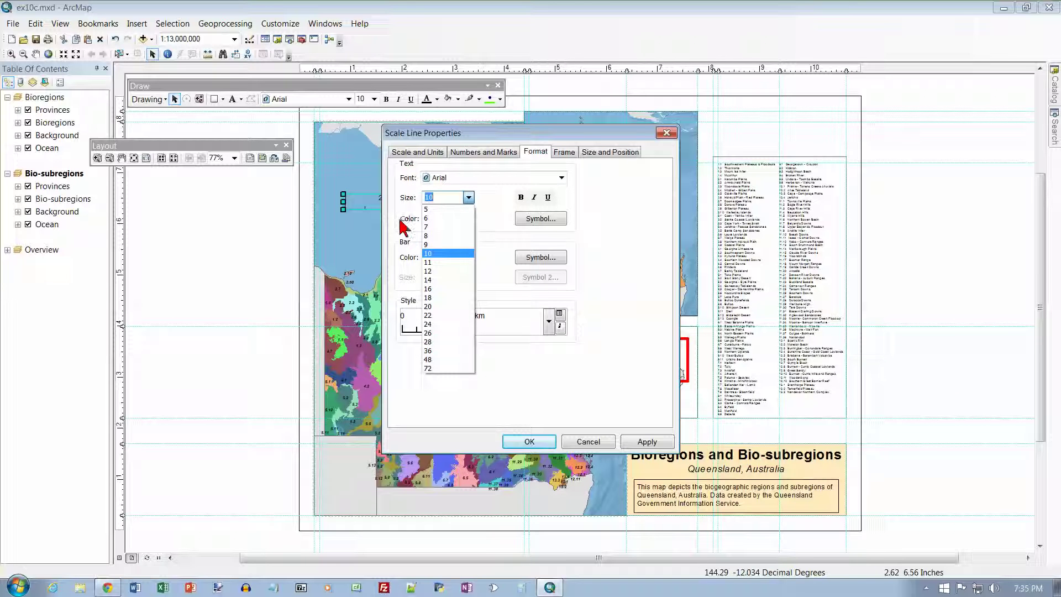
click(437, 245)
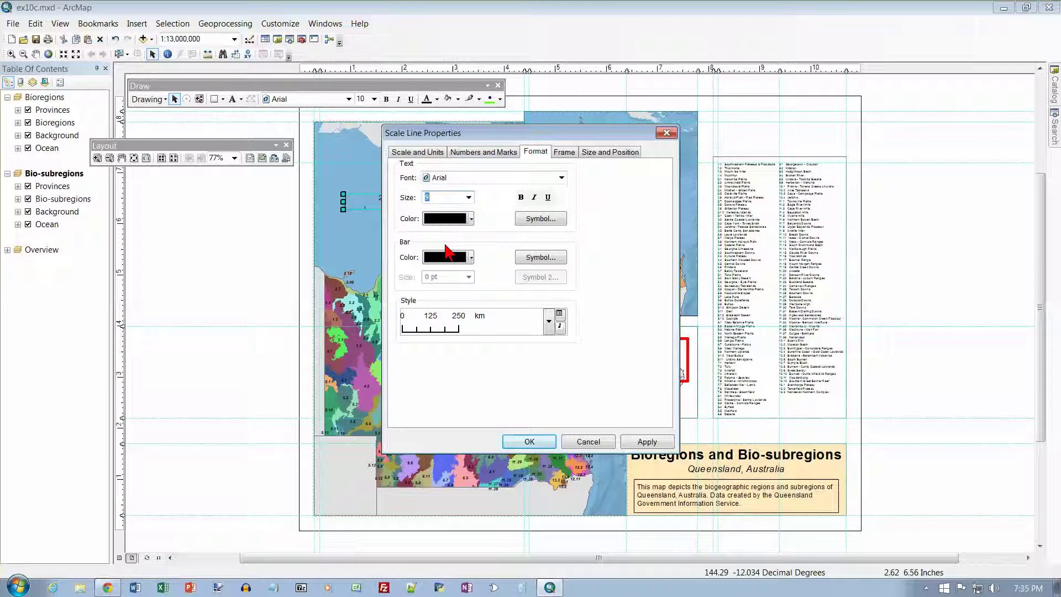
click(532, 440)
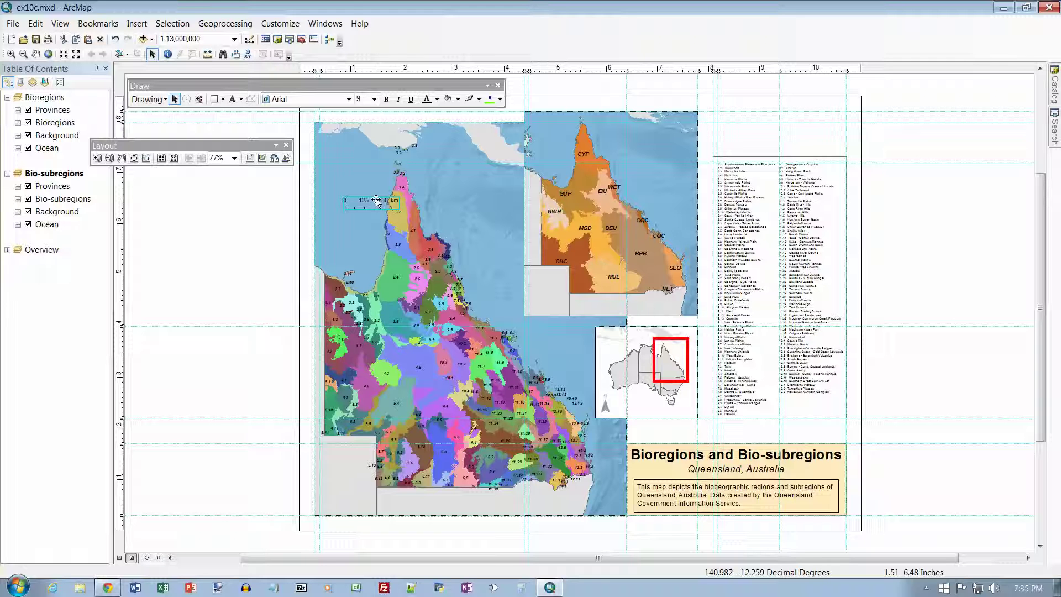
- Try the scale bar in the lower-left corner of the Bioregions map, then reactivate the Bio-subregions data frame
drag(371, 205, 556, 305)
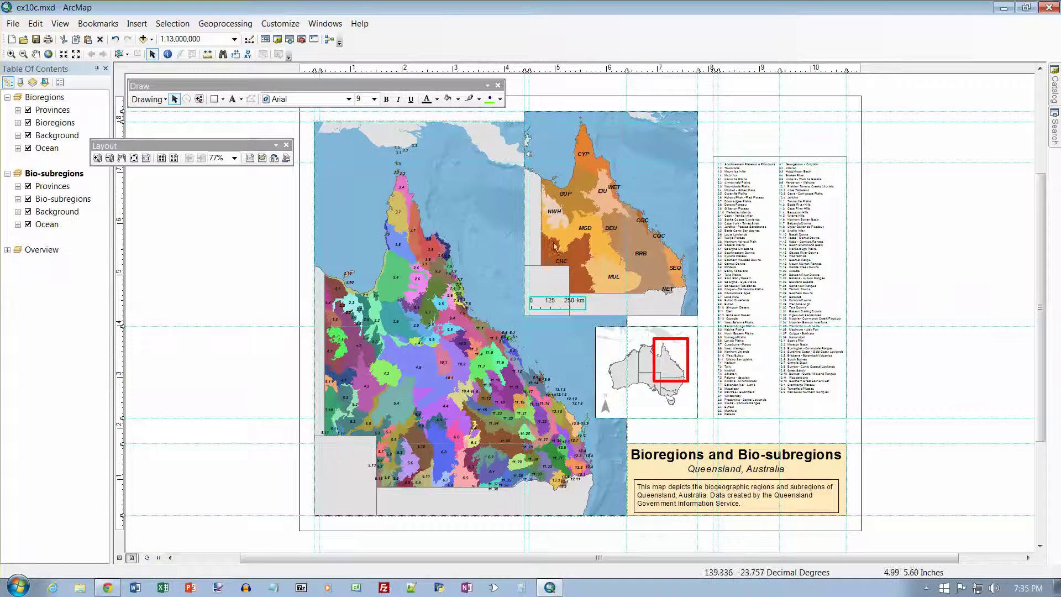
click(537, 232)
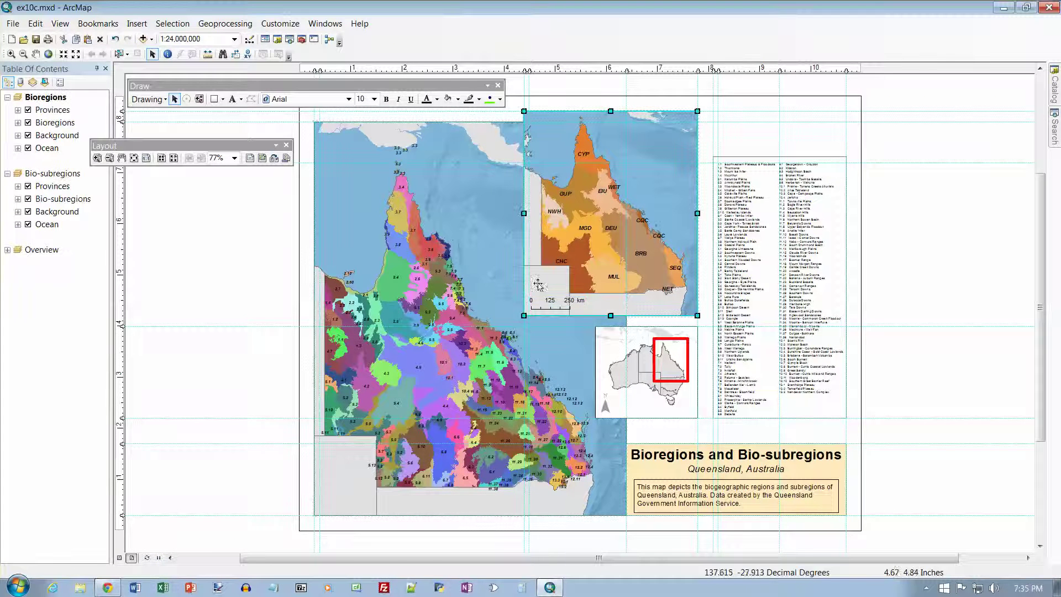
click(440, 257)
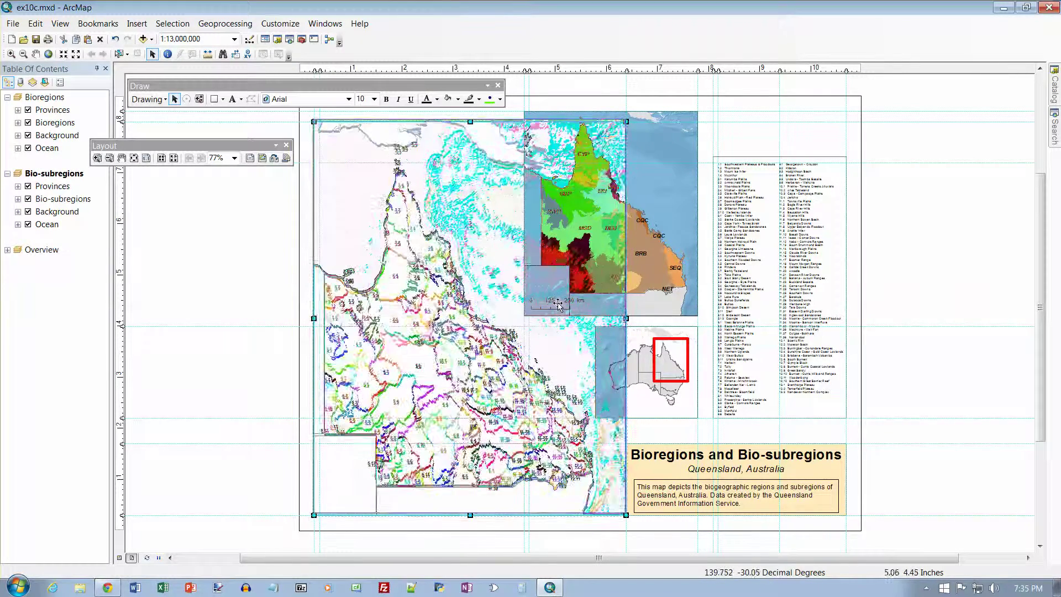
- Move the scale bar to the lower-left corner of the Bio-subregions map
click(540, 310)
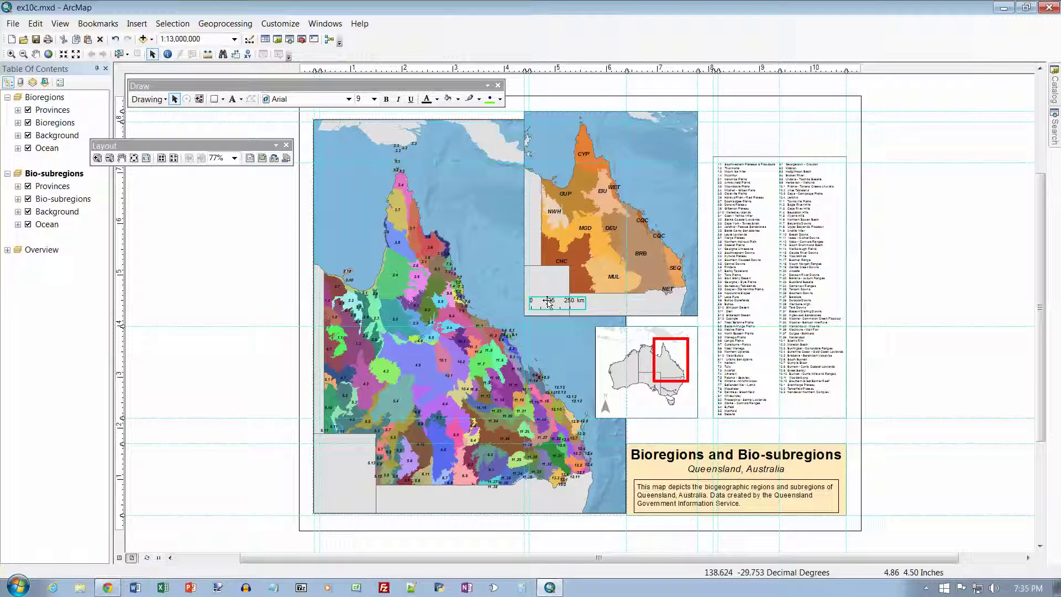
click(548, 309)
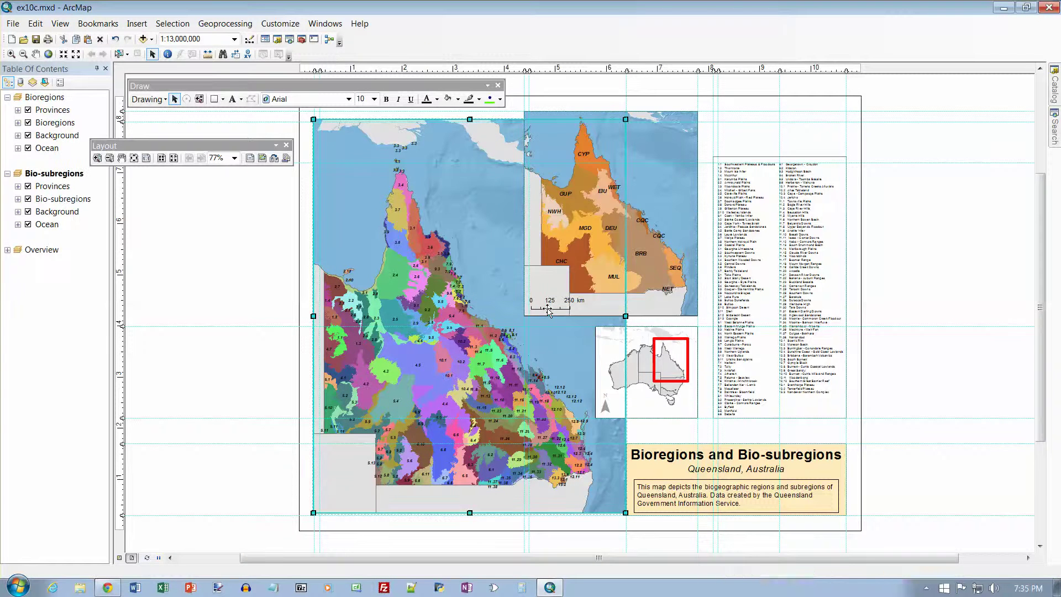
click(548, 309)
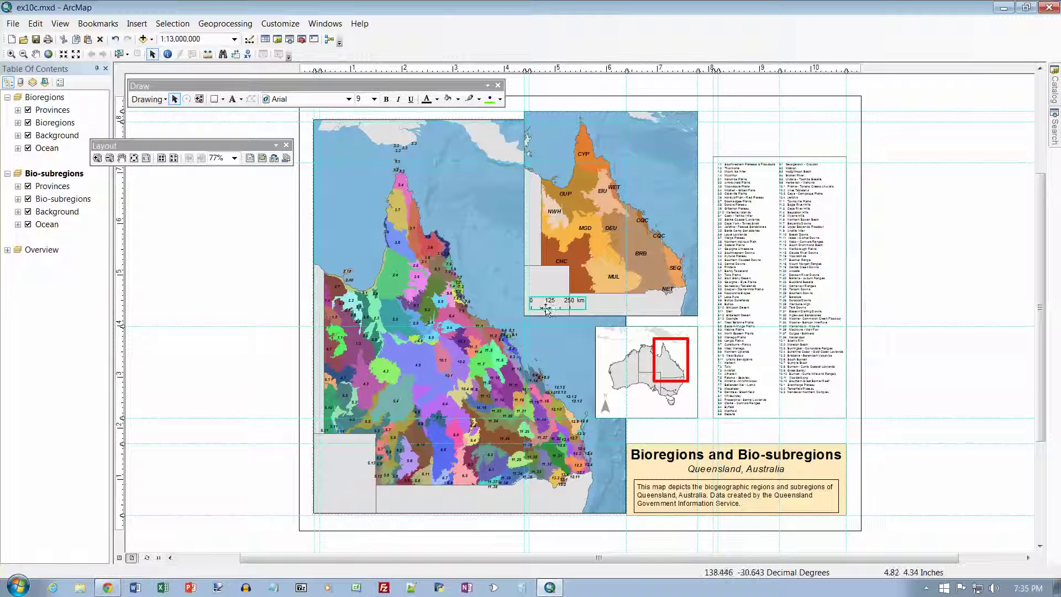
drag(550, 301, 339, 501)
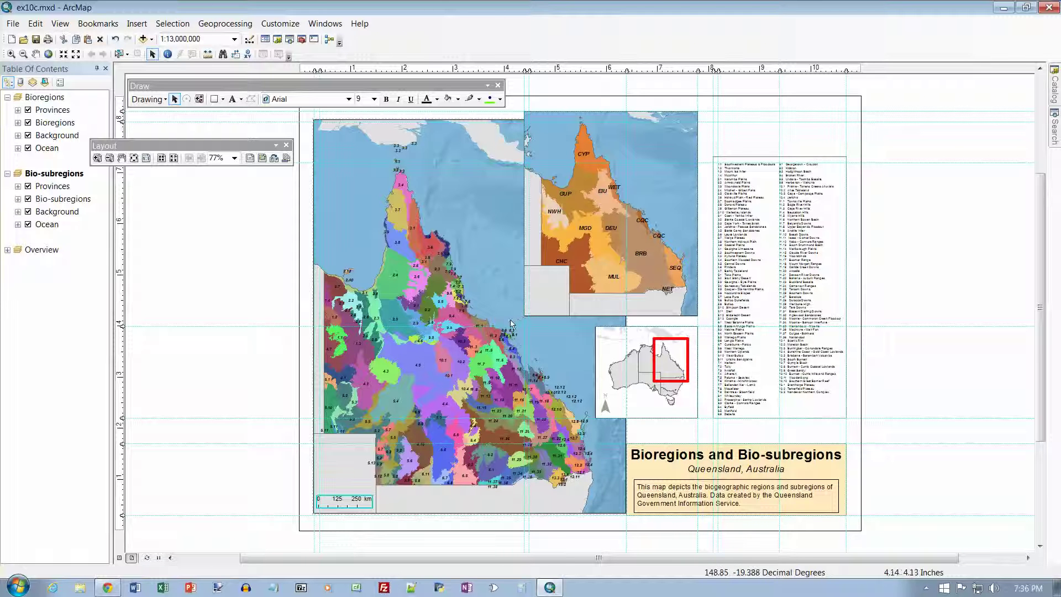
- Copy the scale bar in the lower-left corner of the Bio-subregions map
click(350, 501)
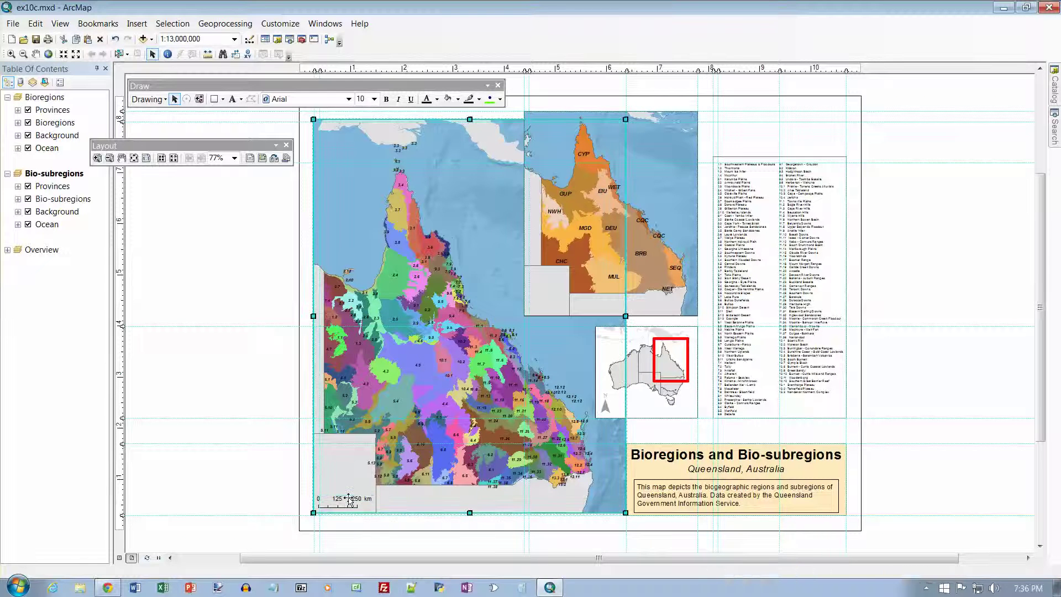
click(348, 502)
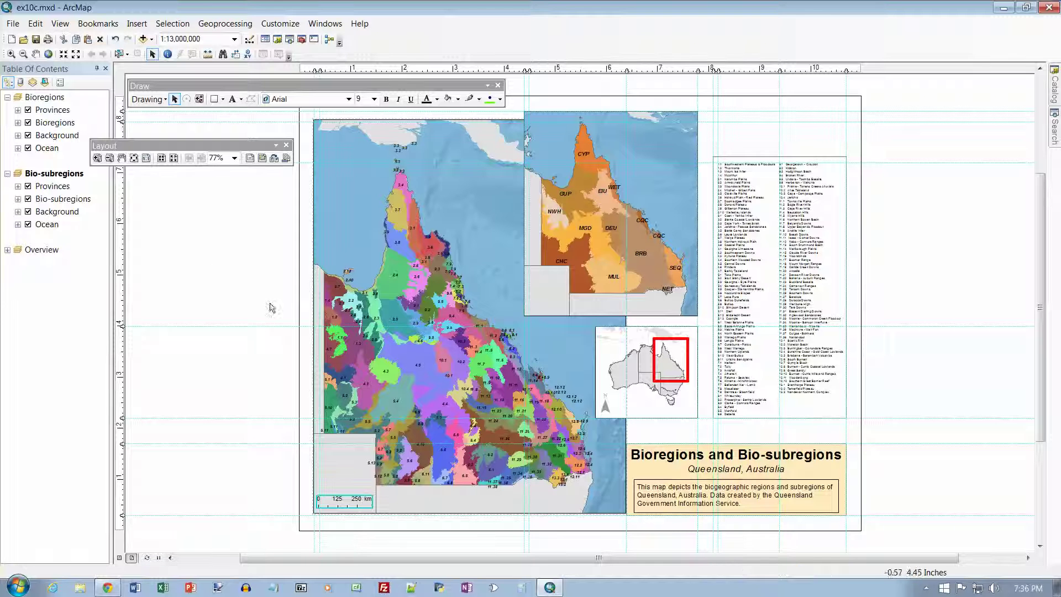
click(35, 23)
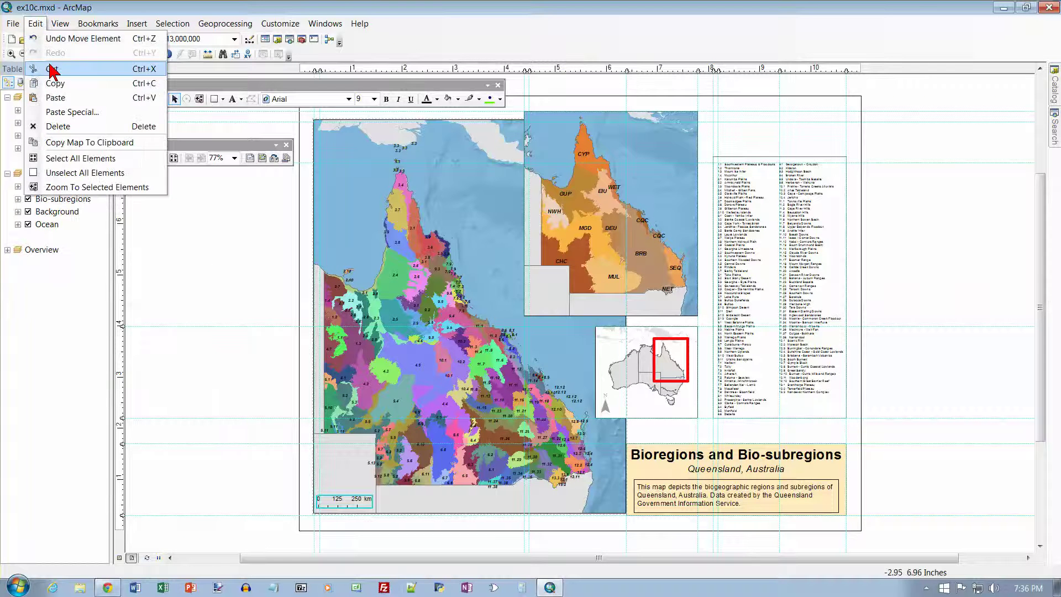
click(59, 83)
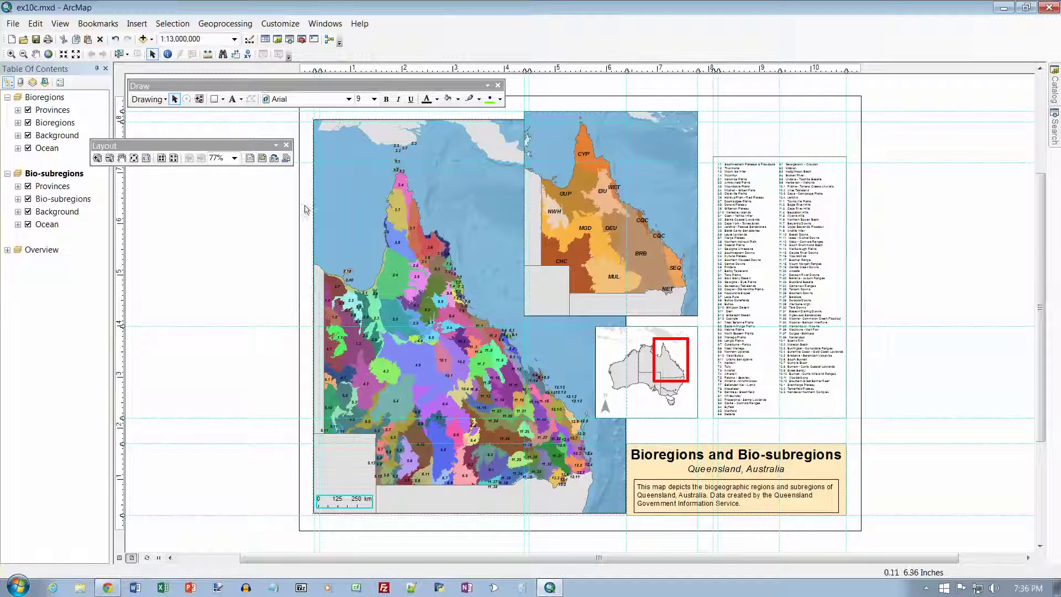
- Paste the copied scale bar into the Bioregions data frame and move it to the lower-left corner of the Bioregions map
click(592, 246)
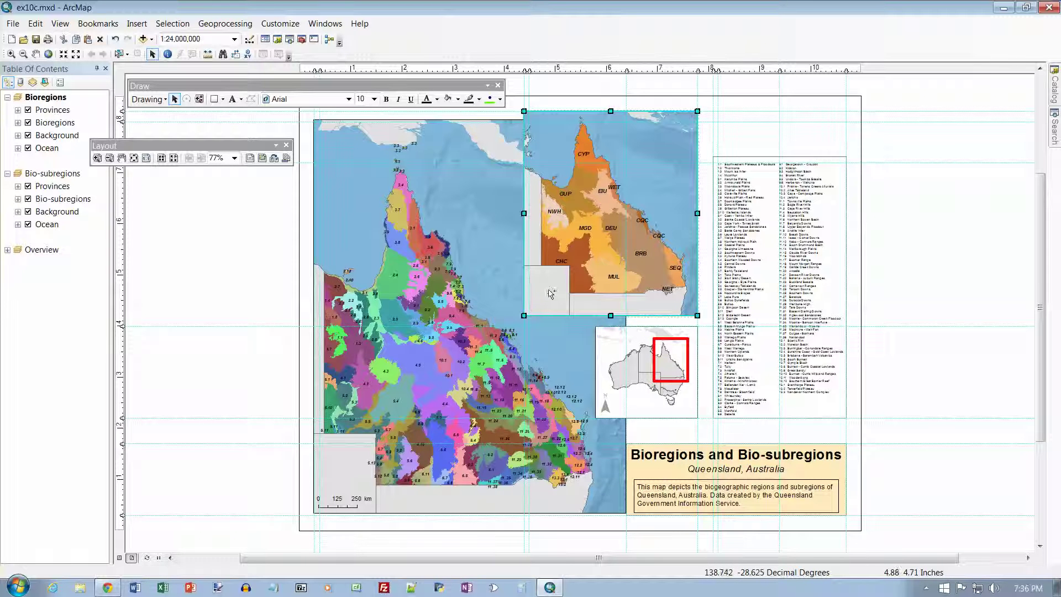
key(ctrl+v)
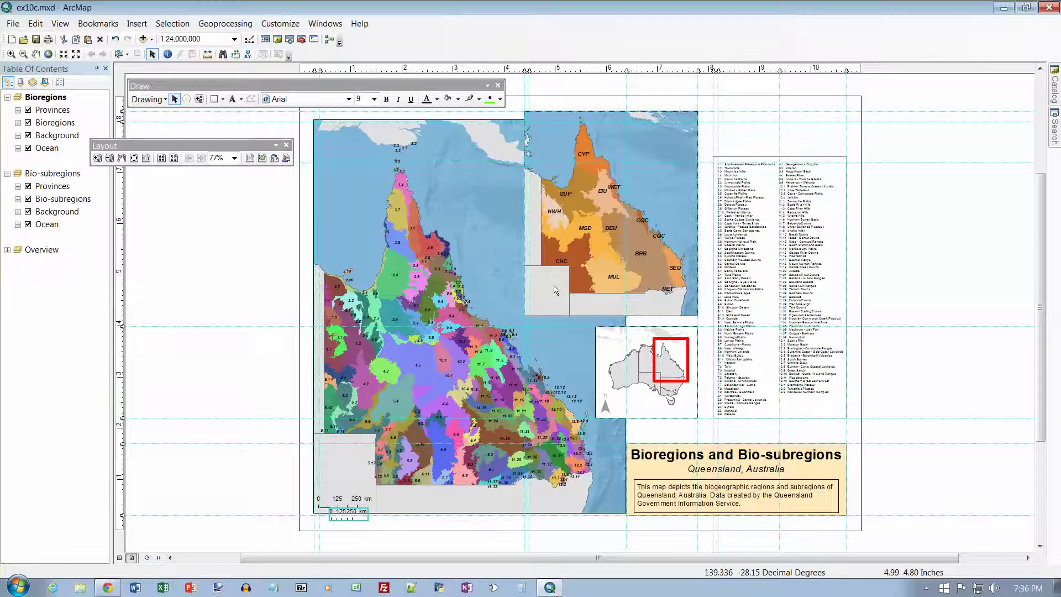
drag(357, 514, 555, 302)
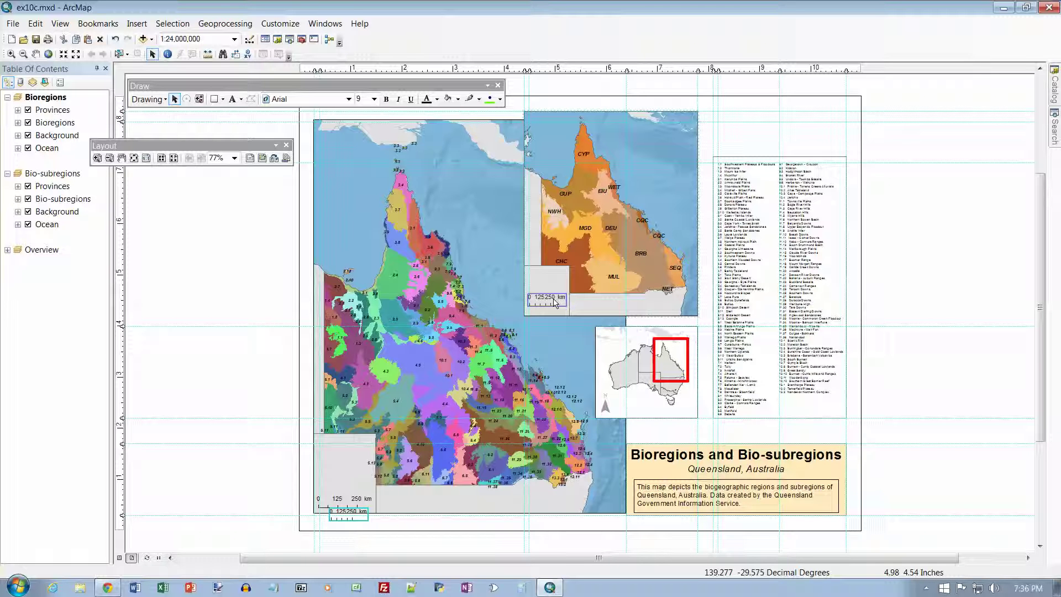
drag(554, 302, 554, 301)
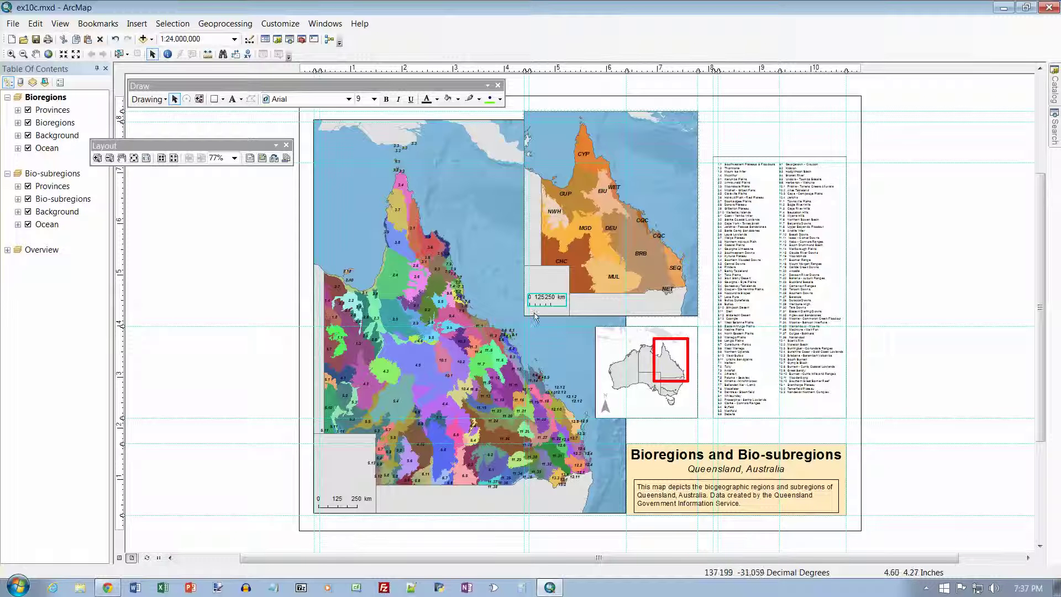
double_click(545, 301)
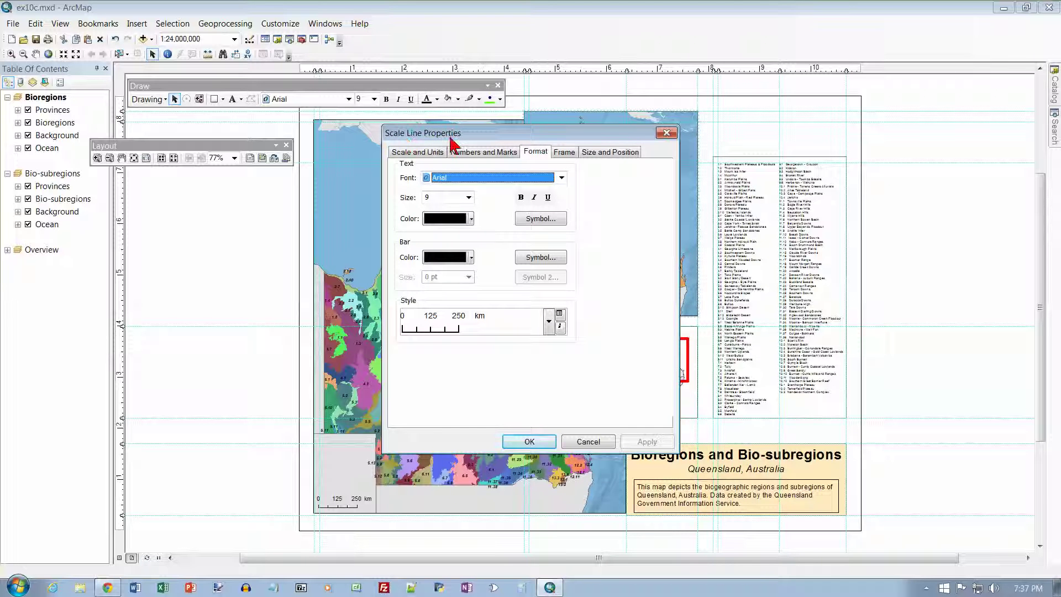
drag(559, 141, 567, 273)
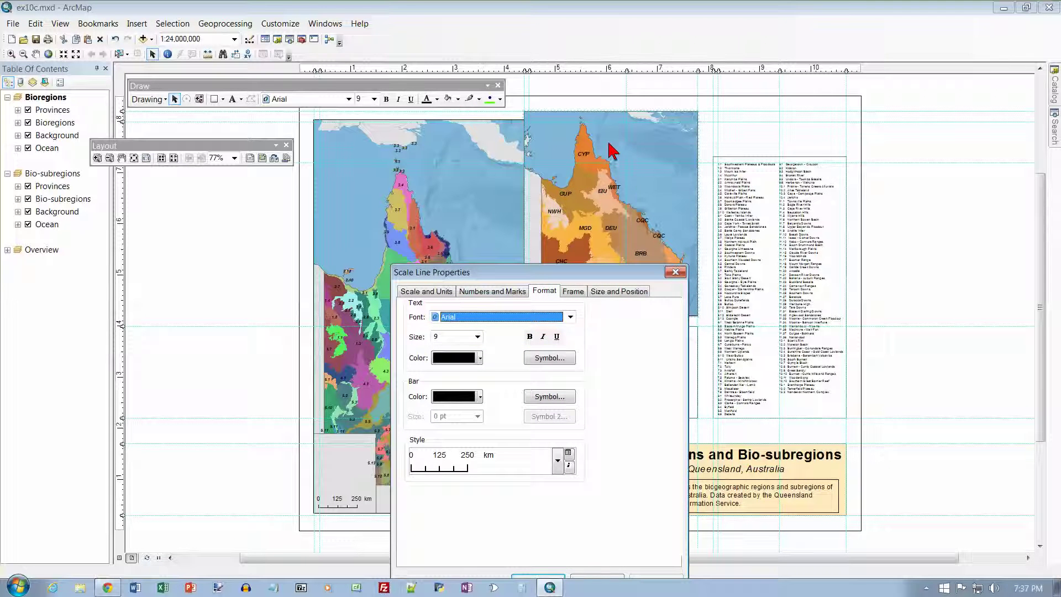
drag(591, 277, 590, 171)
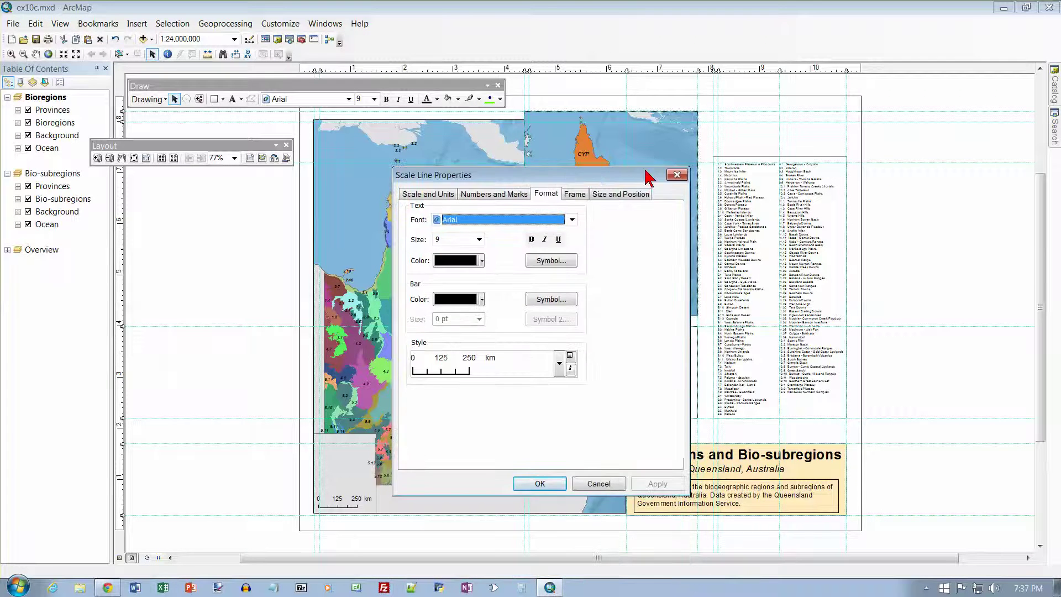
click(676, 176)
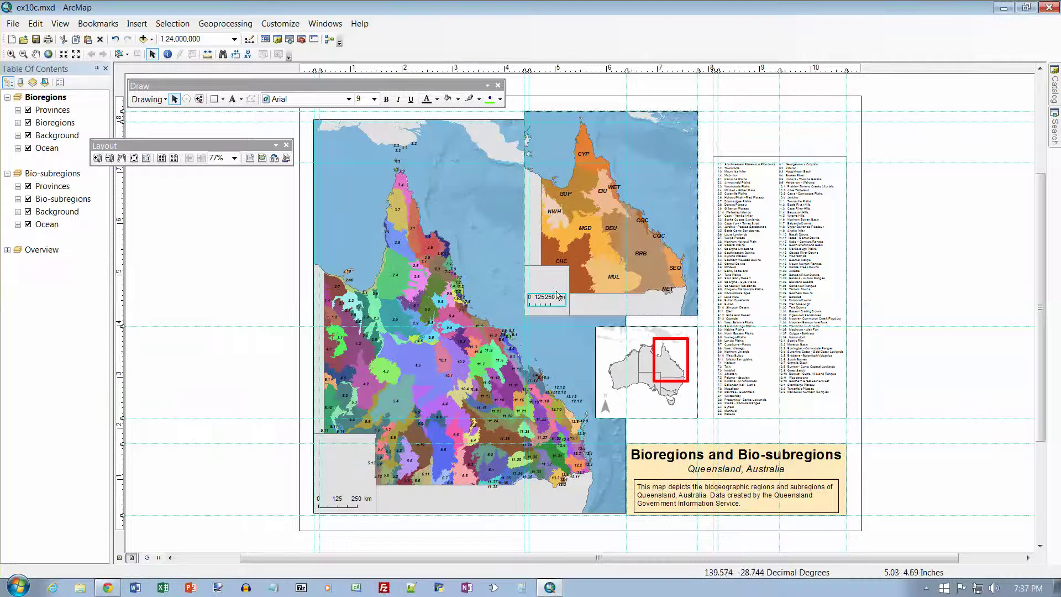
- Set the Bioregions scale bar to a 500 km division value with one division and fewer subdivisions, and shift it slightly lower
right_click(555, 303)
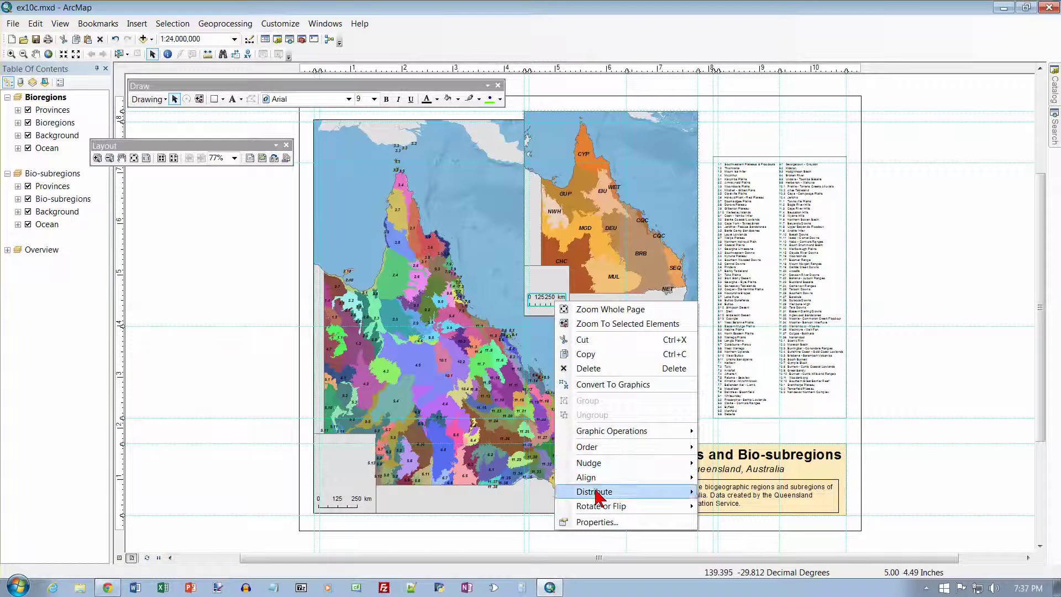
click(602, 521)
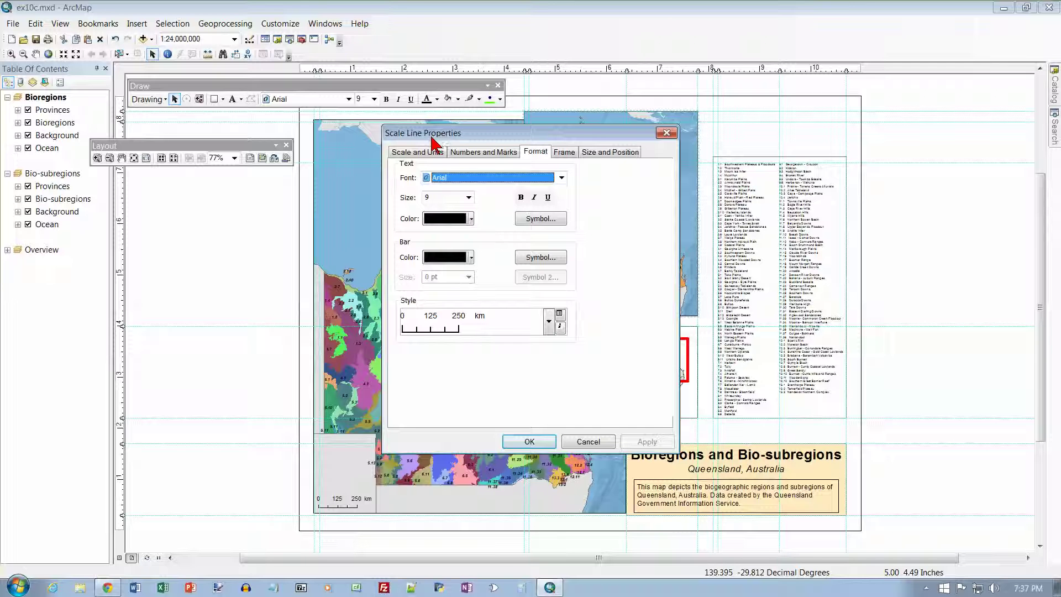
click(421, 152)
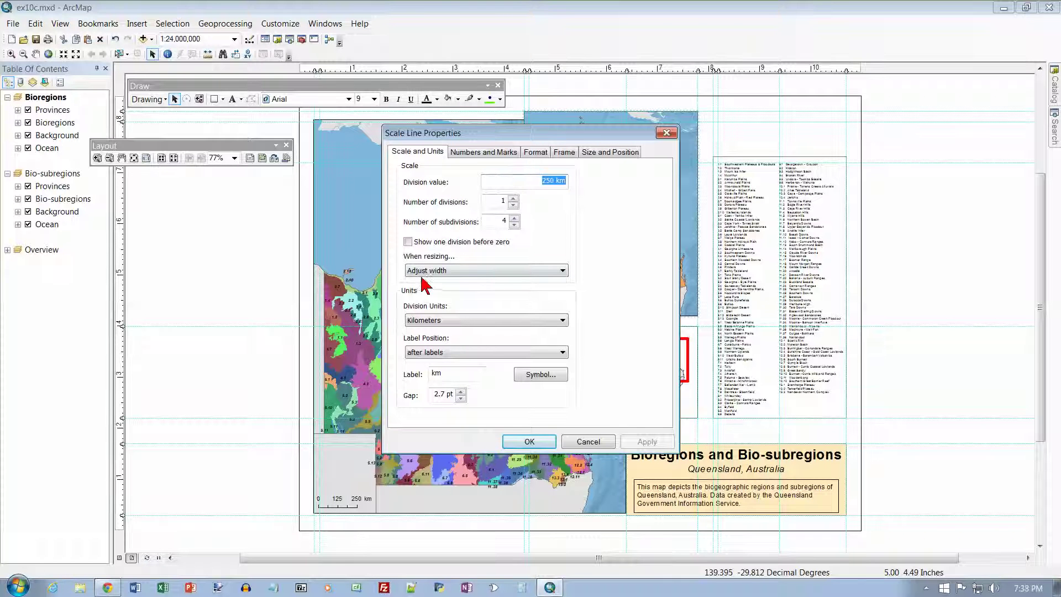
click(554, 181)
click(513, 198)
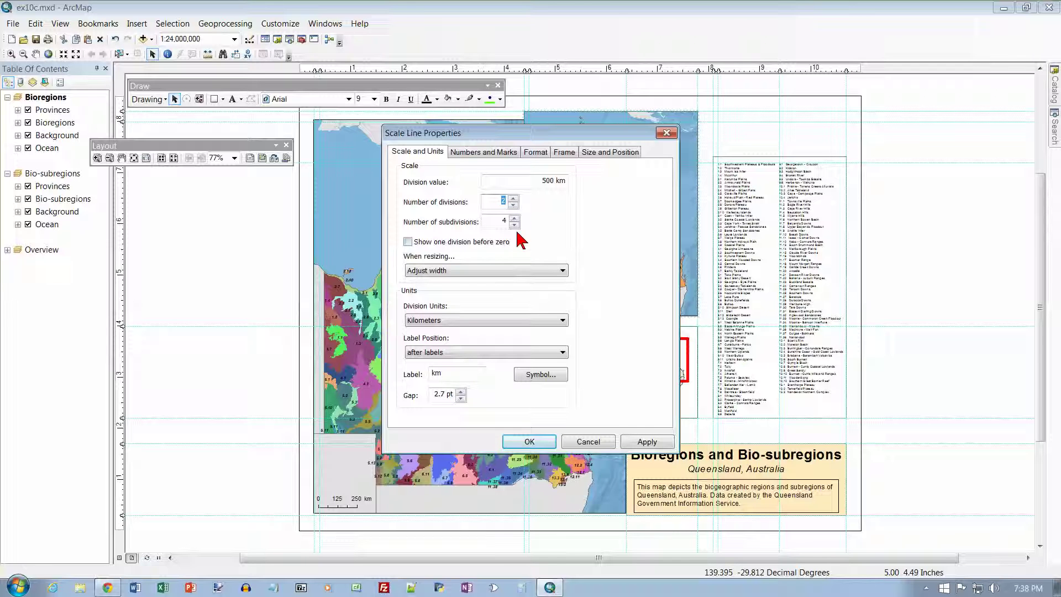
click(514, 204)
click(514, 226)
click(494, 222)
click(542, 441)
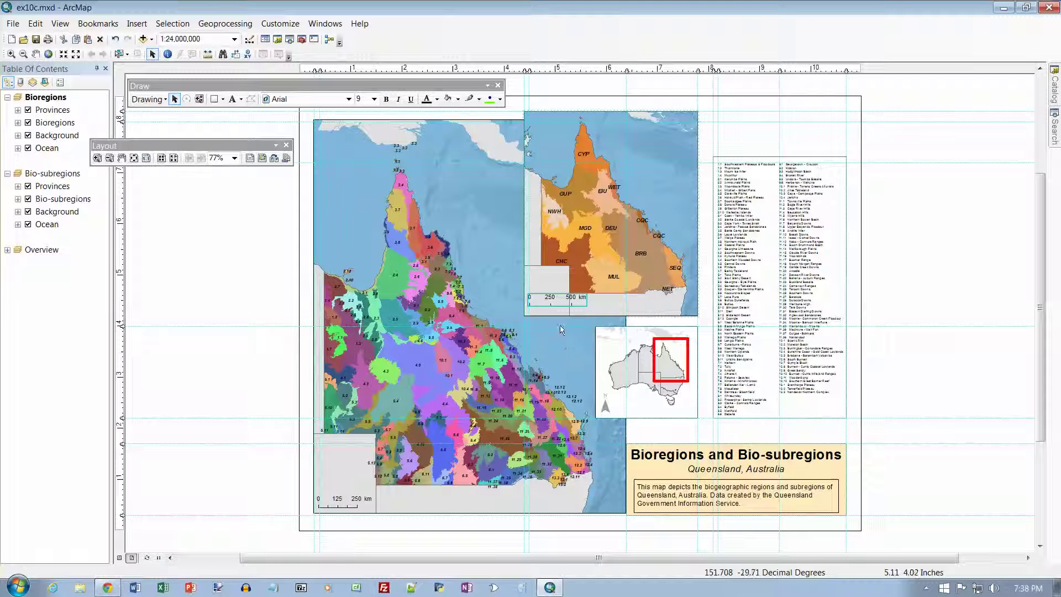
drag(558, 300, 579, 304)
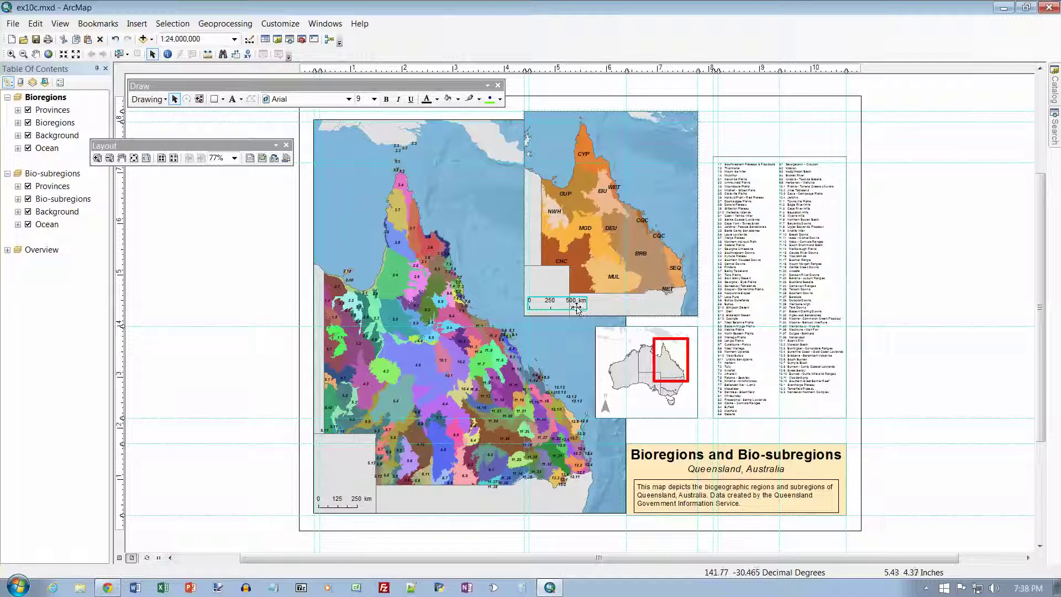
click(826, 133)
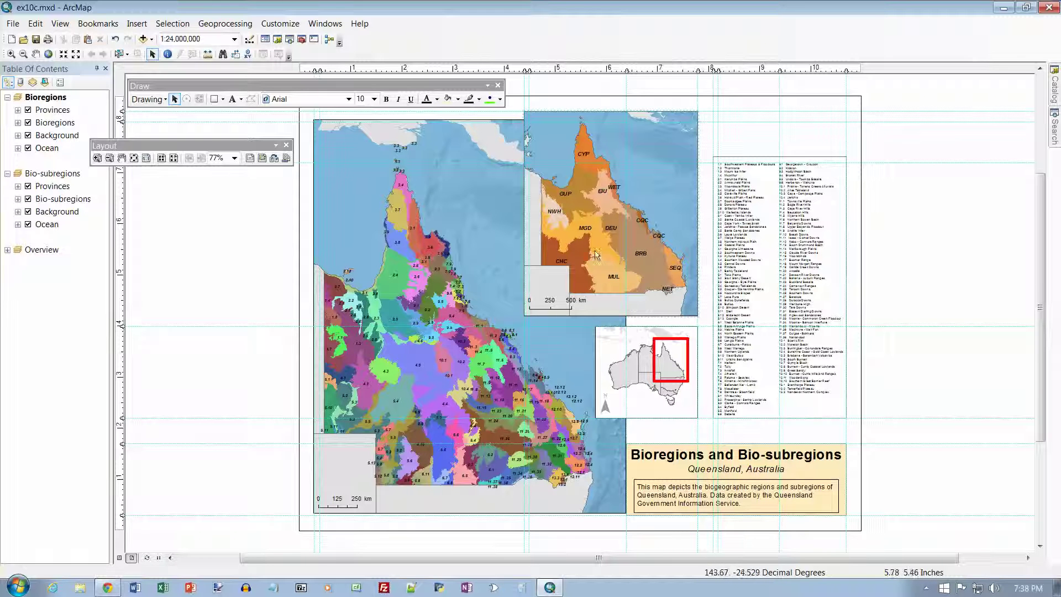
- Start a two-column legend for the Bioregions data frame that includes only the Bioregions layer
click(609, 238)
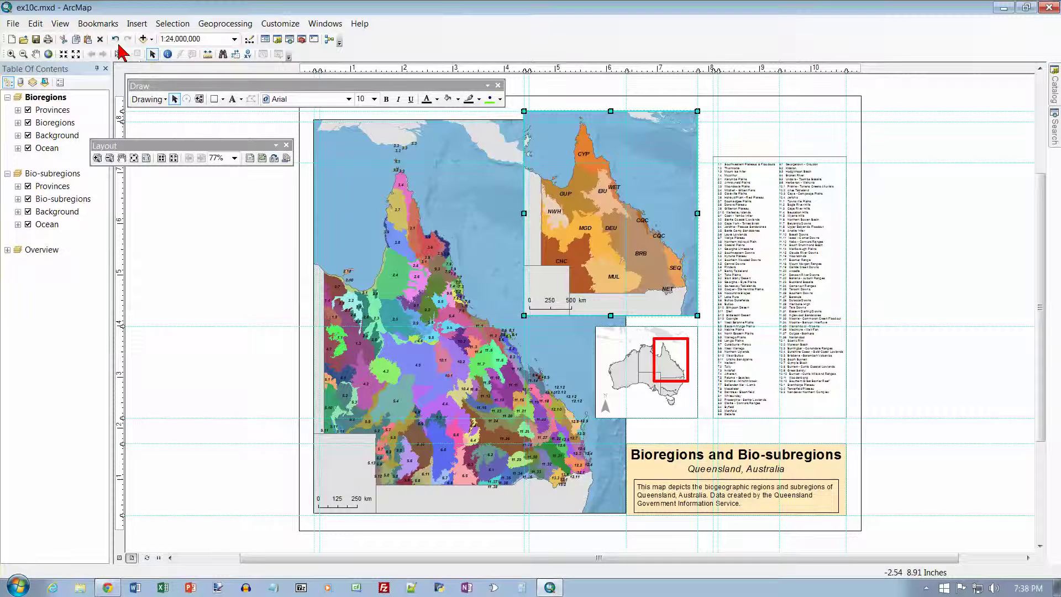
click(137, 23)
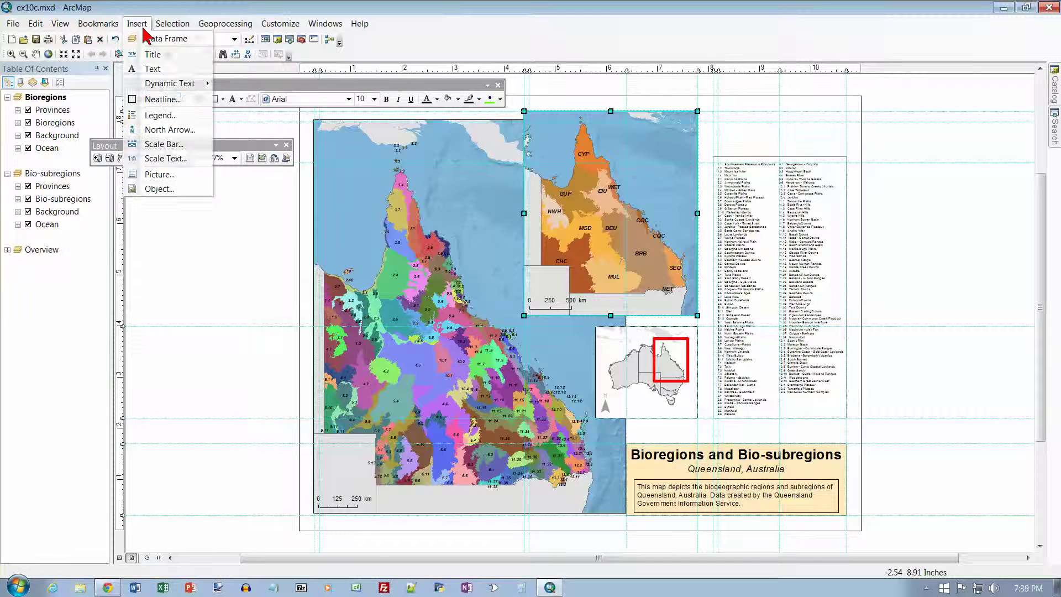
click(166, 116)
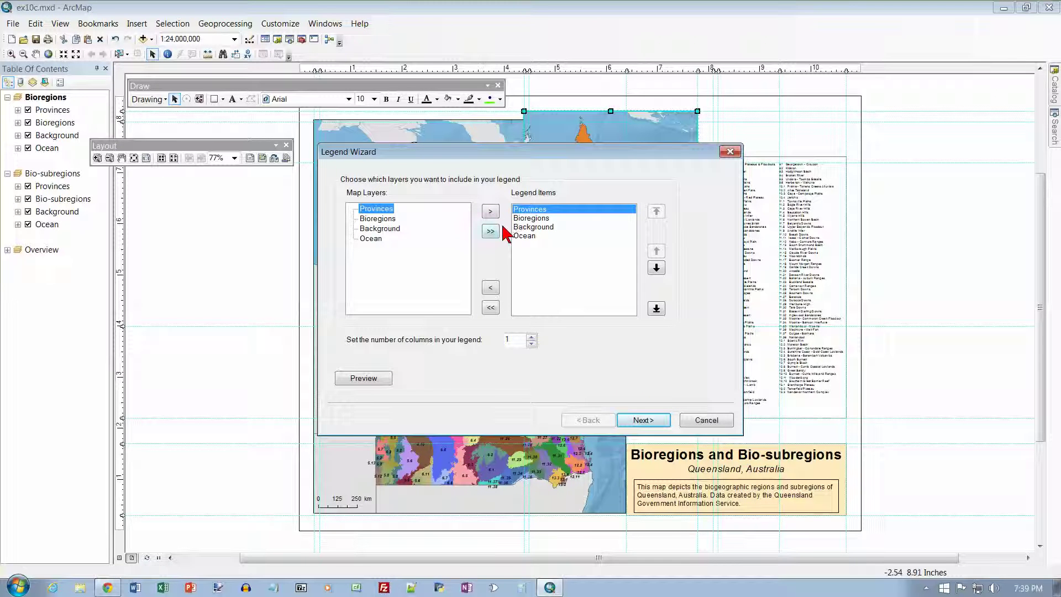
click(490, 287)
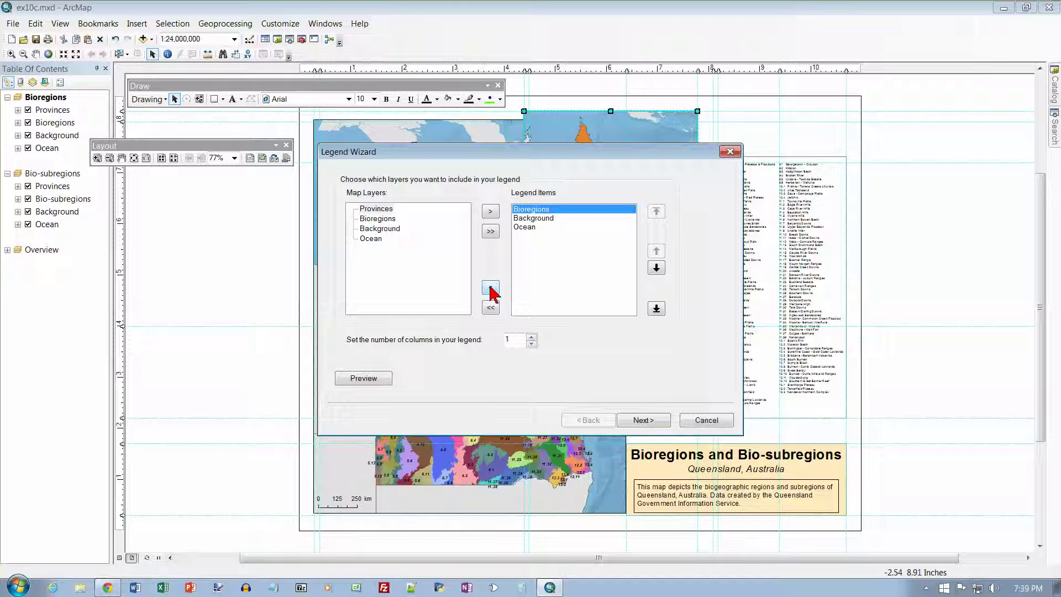
click(521, 218)
click(490, 288)
click(522, 227)
click(491, 287)
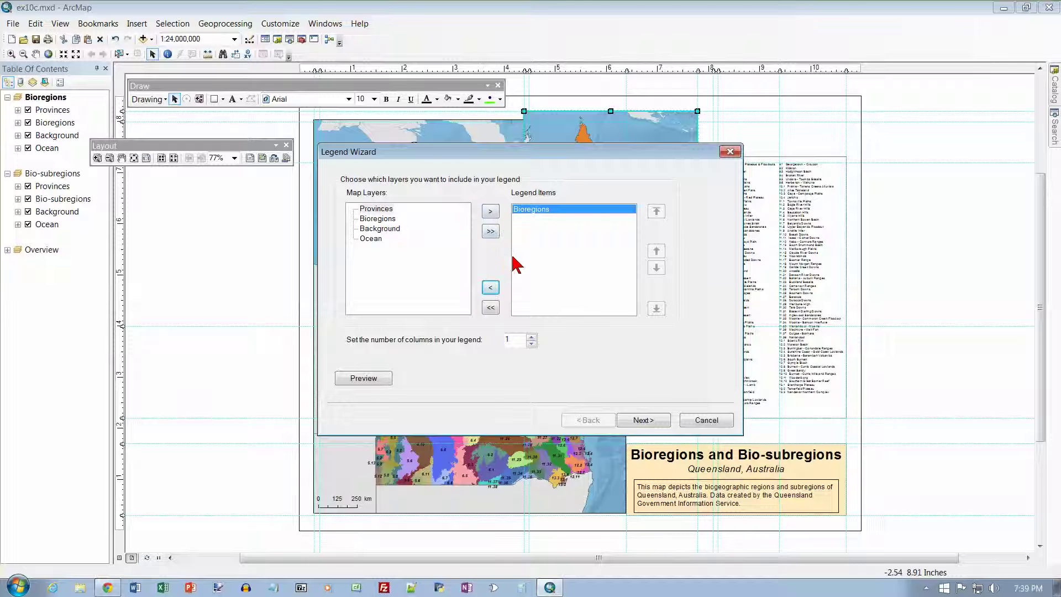
click(516, 341)
click(531, 336)
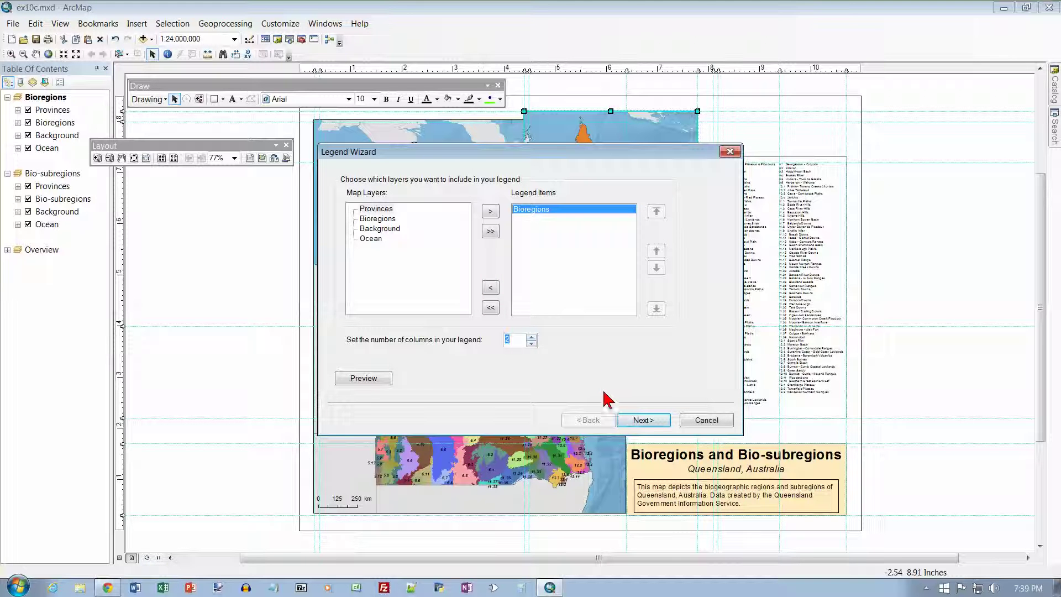
click(645, 420)
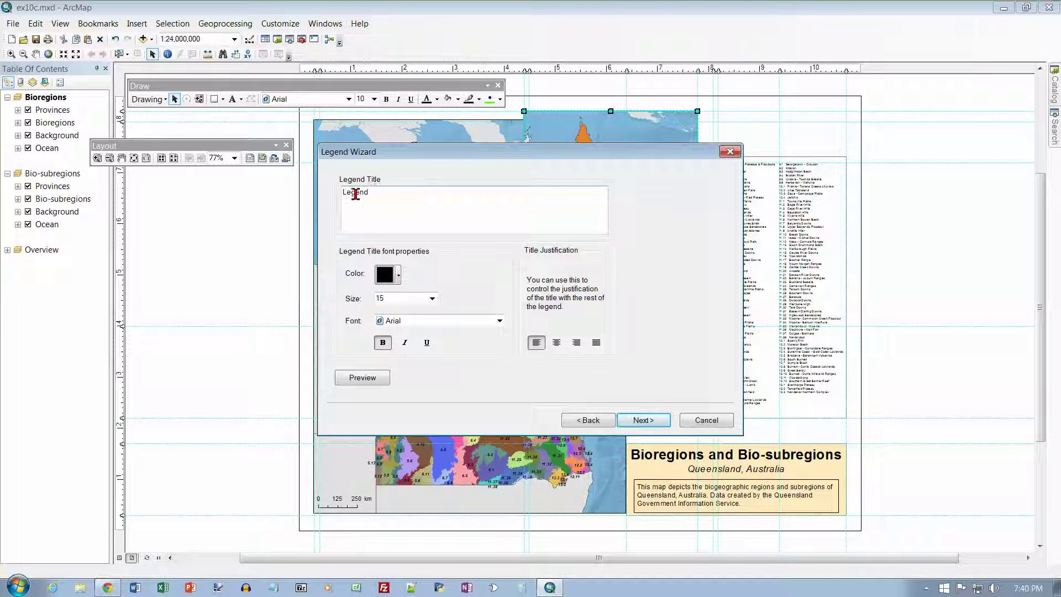
- Title the legend "Bioregions", keeping the default title font settings
drag(383, 194, 331, 197)
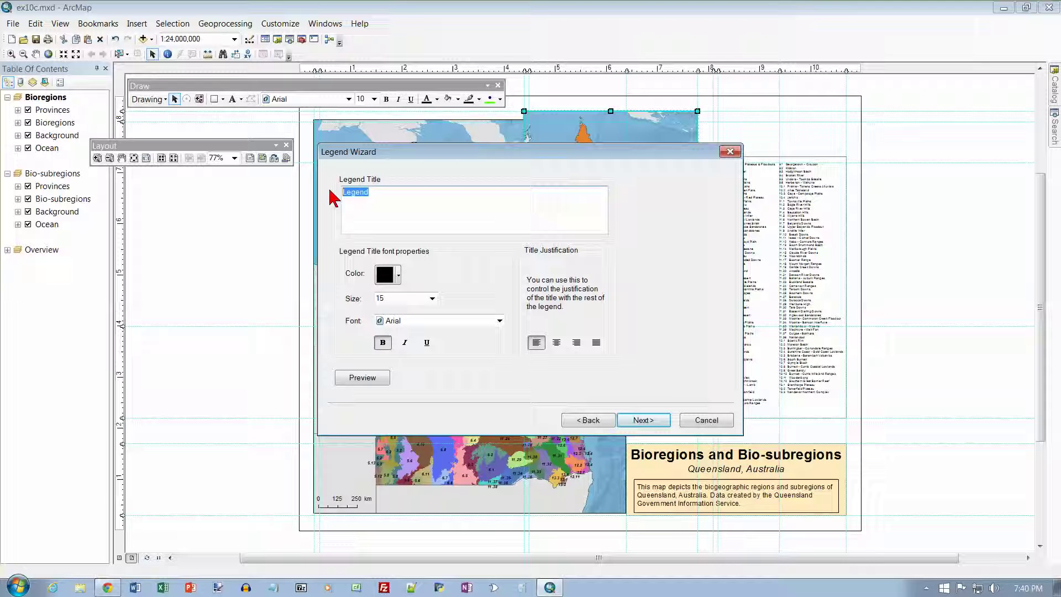
text(Biogr)
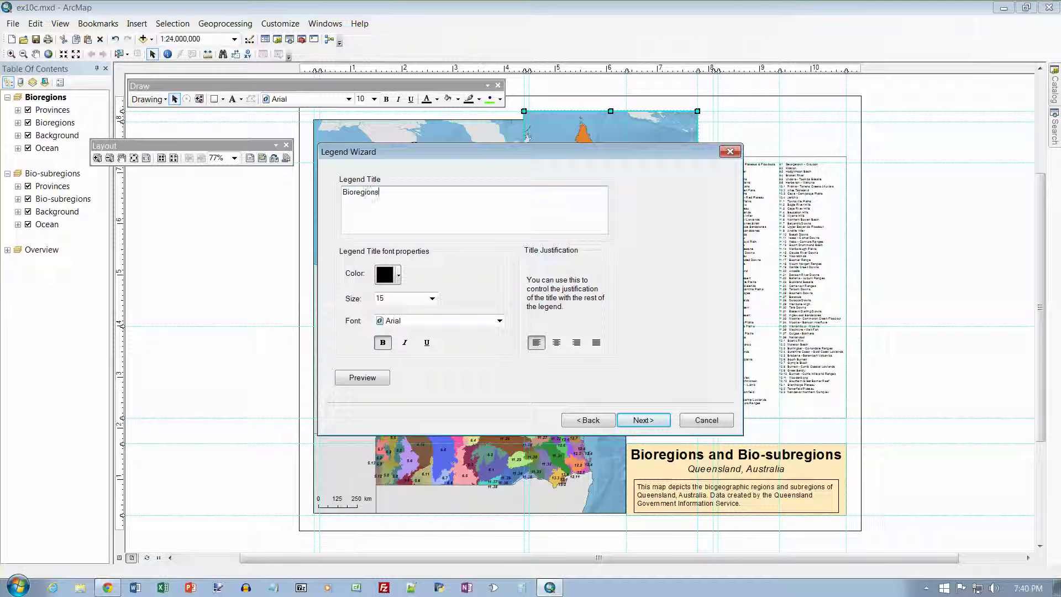
click(643, 420)
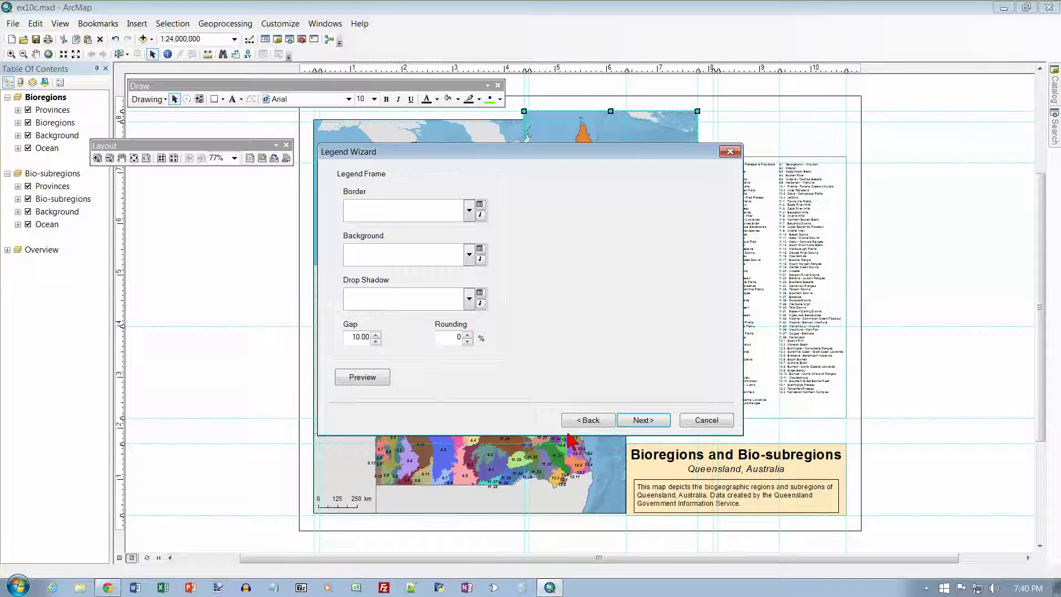
click(586, 420)
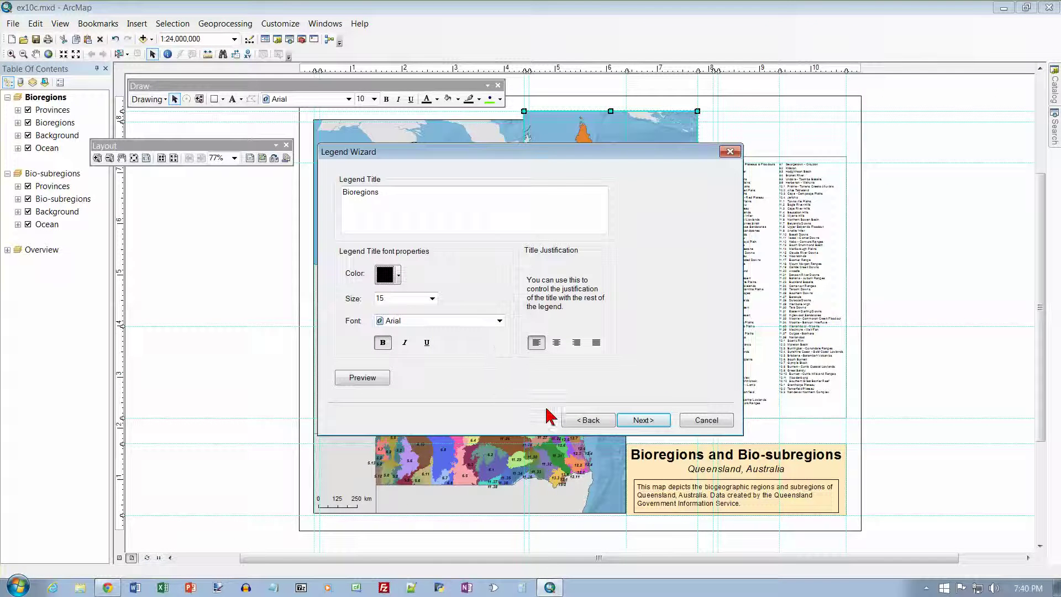
click(643, 421)
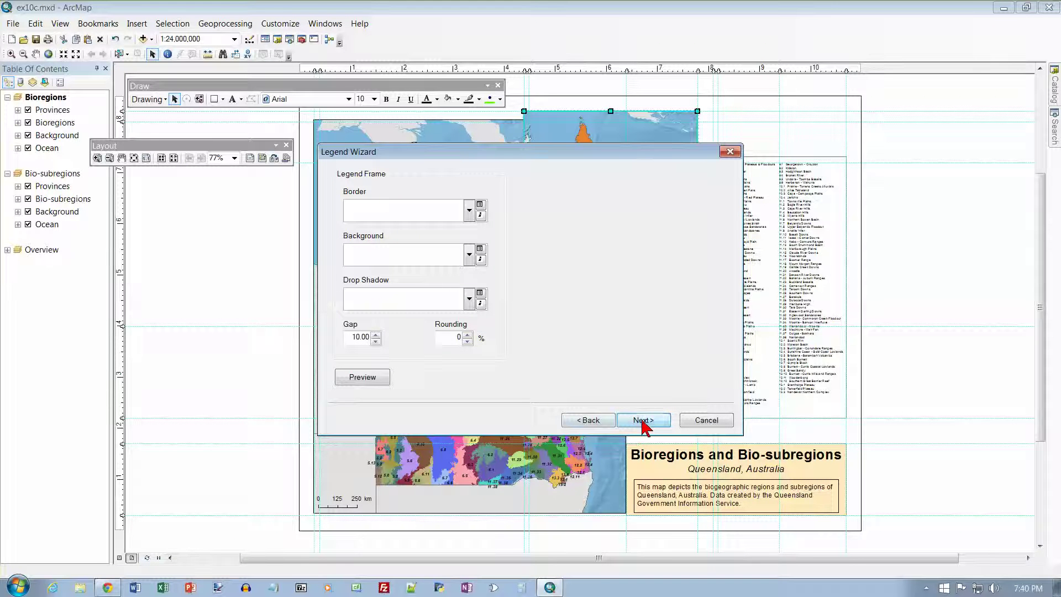
- Keep the default frame and patch settings, set the spacing between title and legend items to 1 pt, and create the legend
click(643, 421)
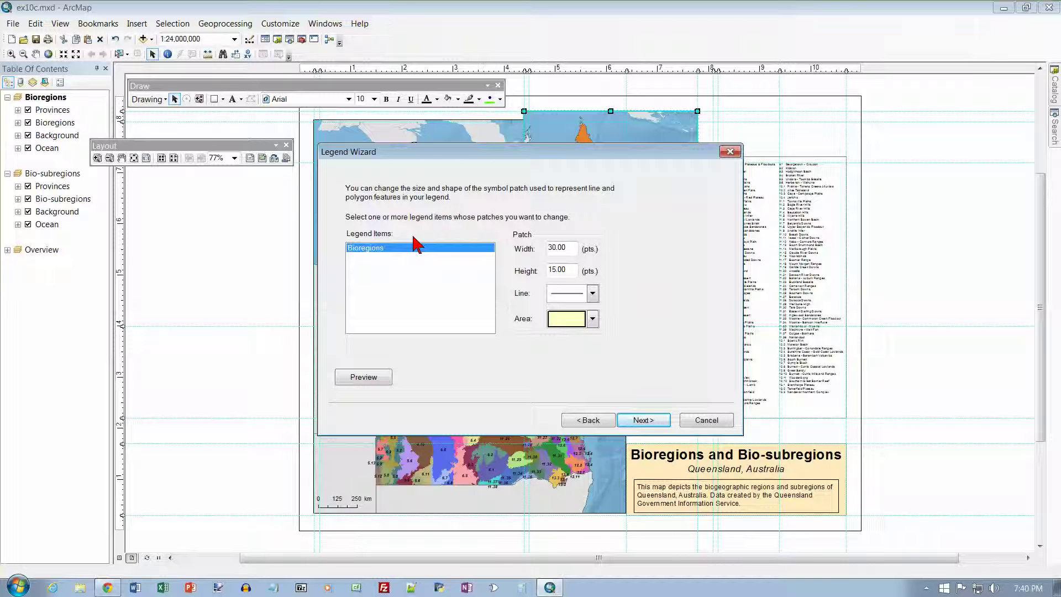
click(642, 421)
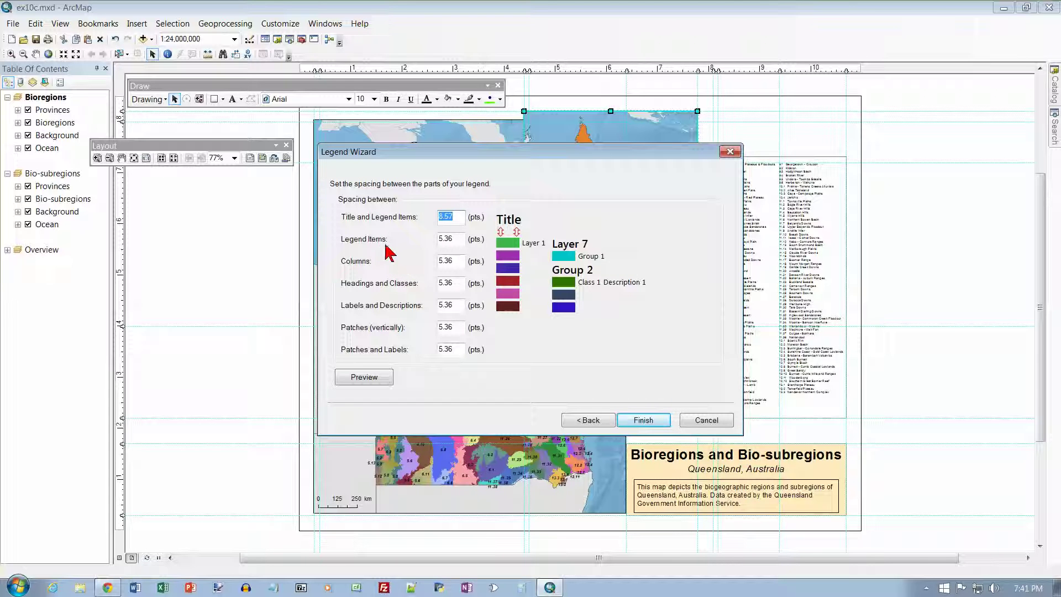
drag(459, 217, 433, 224)
text(1)
click(642, 421)
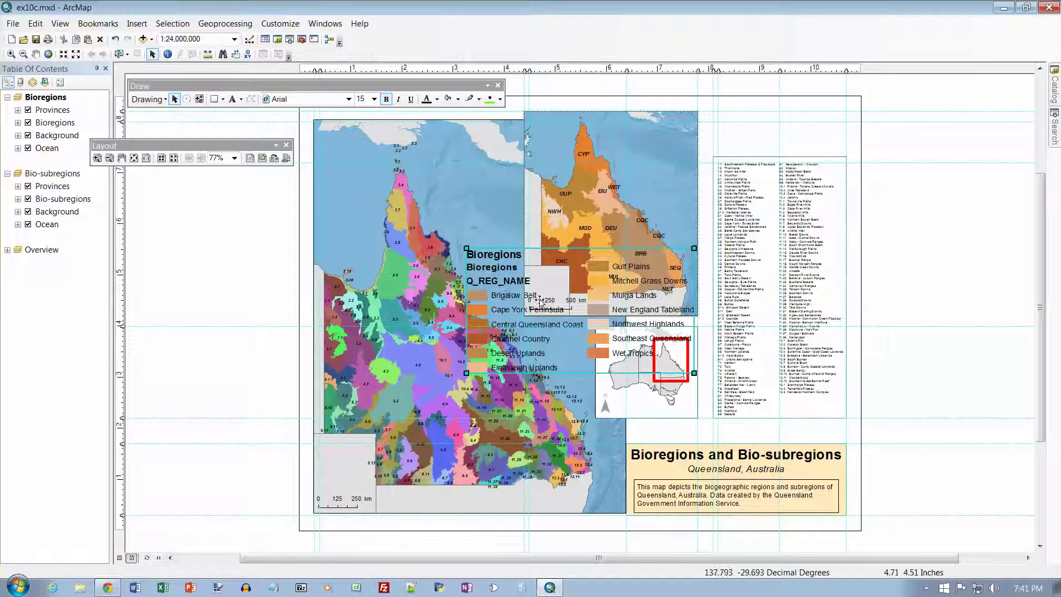
- Open the Bioregions legend's properties and set its title font size to 8
double_click(552, 265)
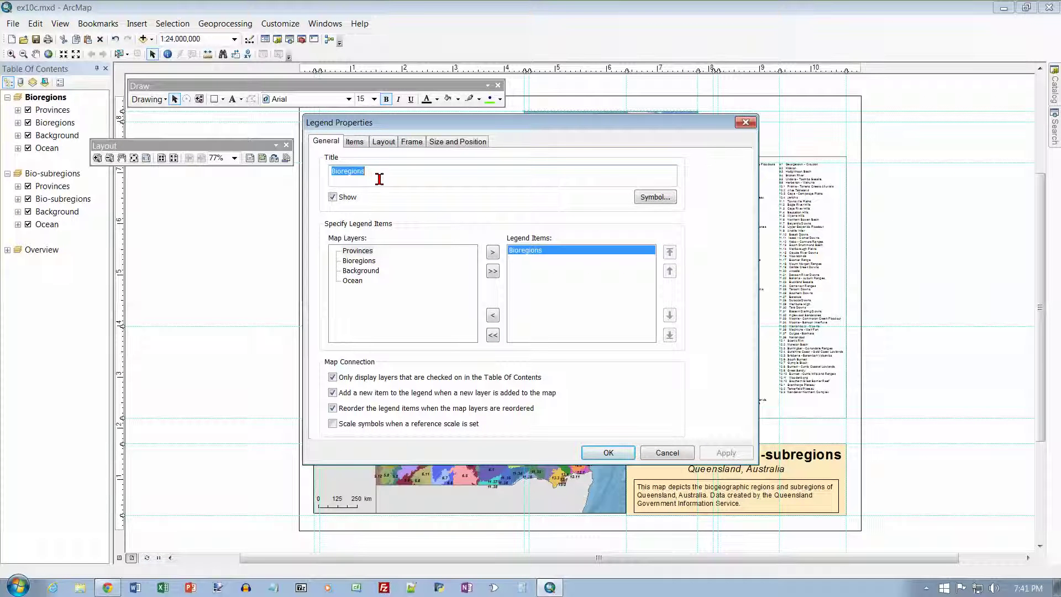
click(649, 198)
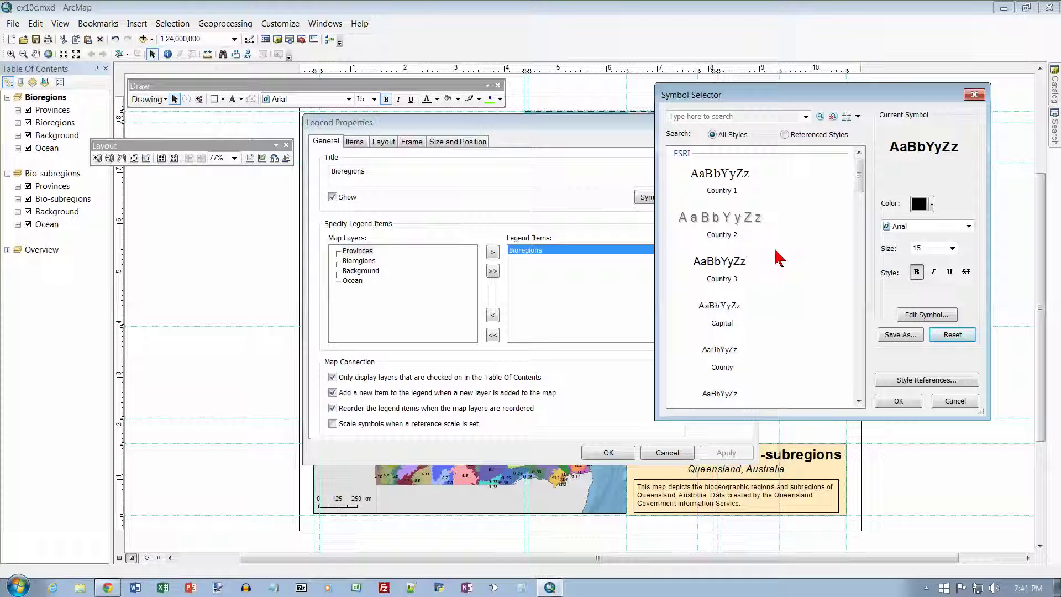
double_click(939, 248)
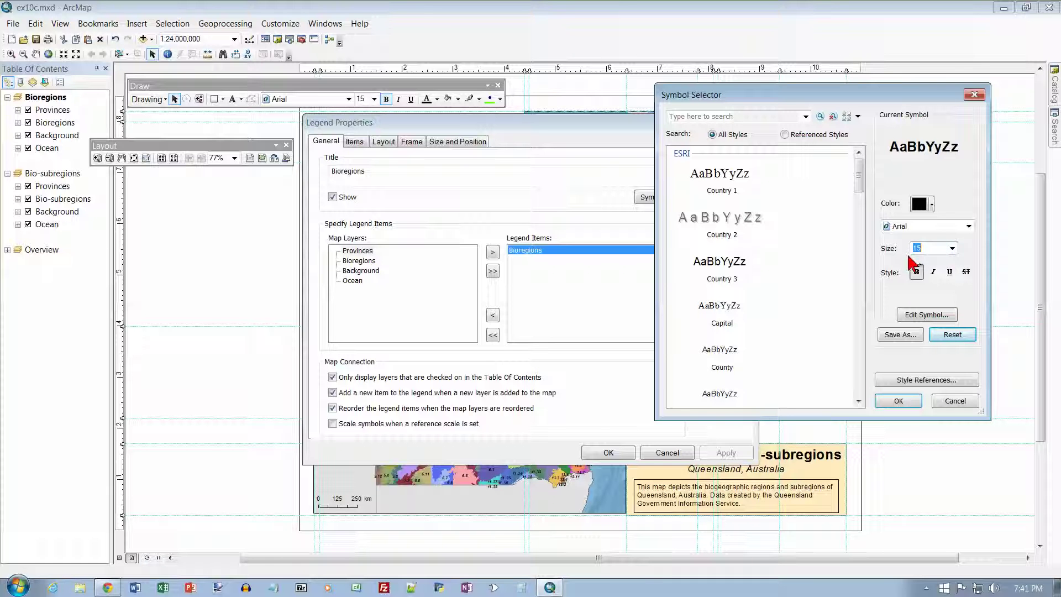
text(8)
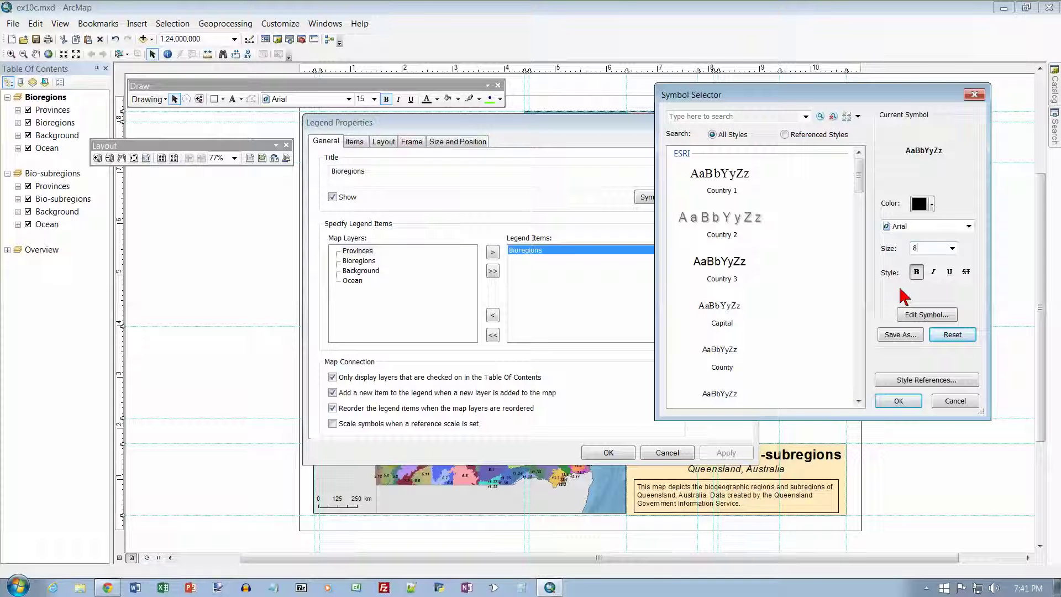
click(901, 401)
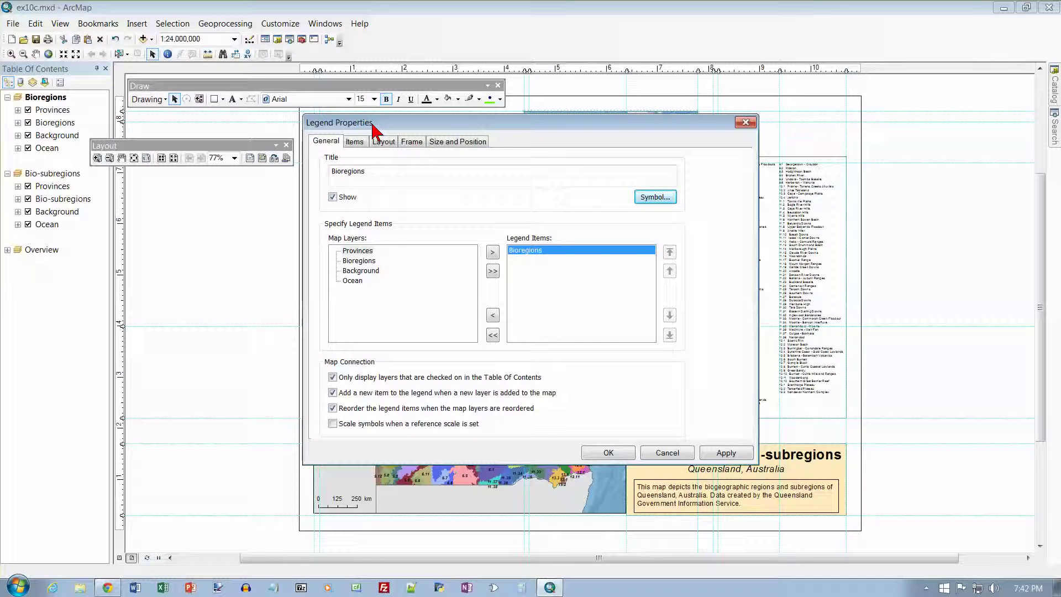
- Edit the style of the Bioregions legend item so that its layer name and heading are hidden
click(357, 142)
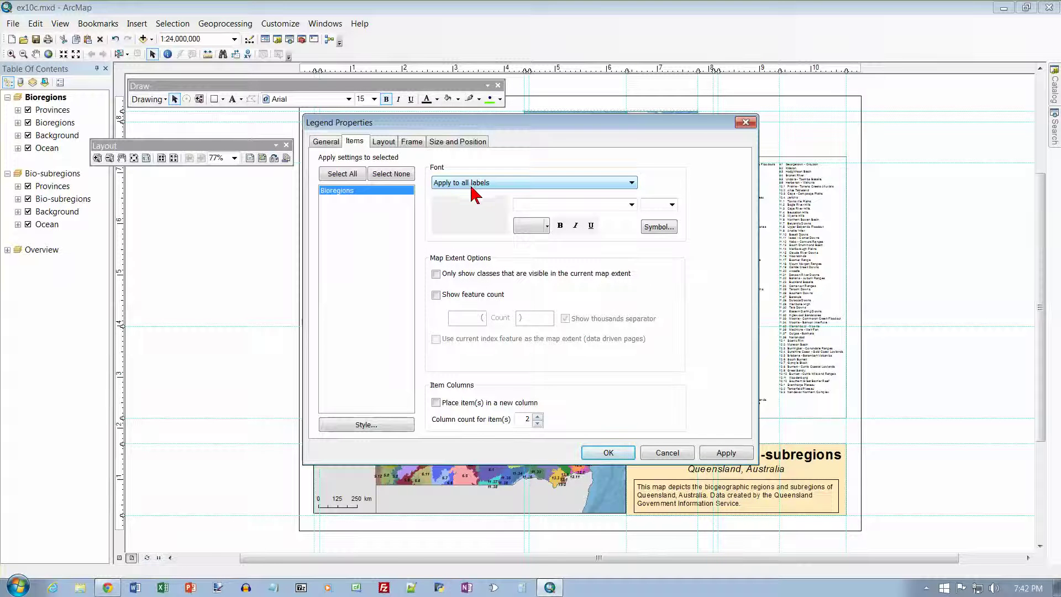
click(381, 426)
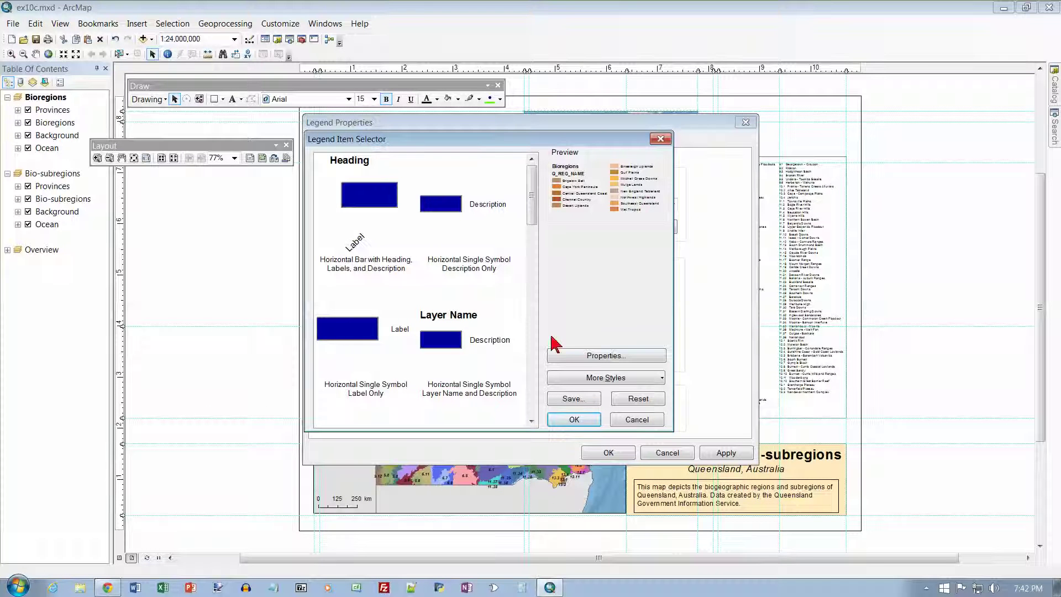
click(605, 356)
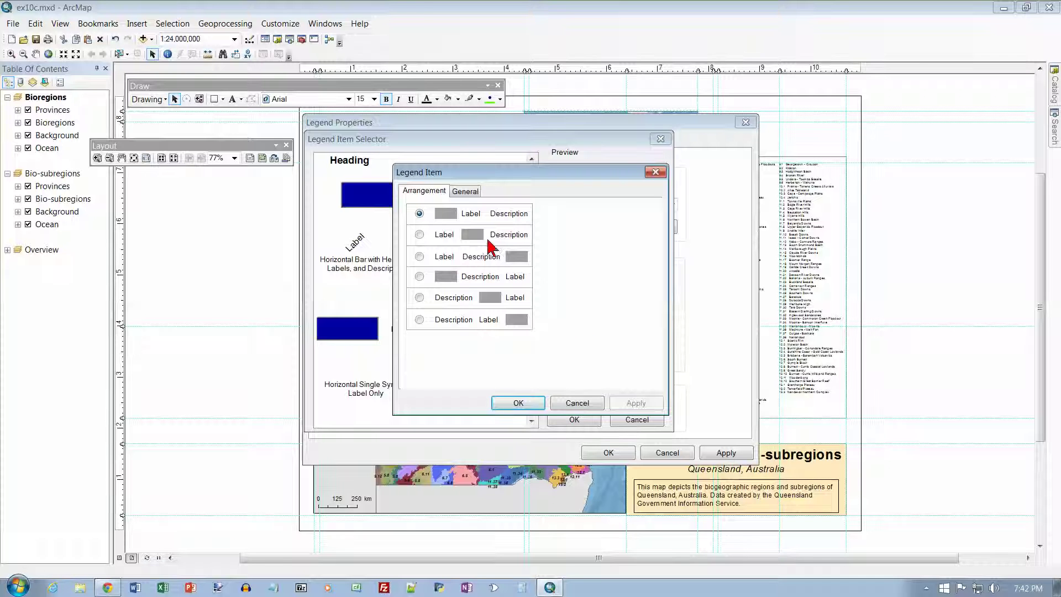
click(465, 191)
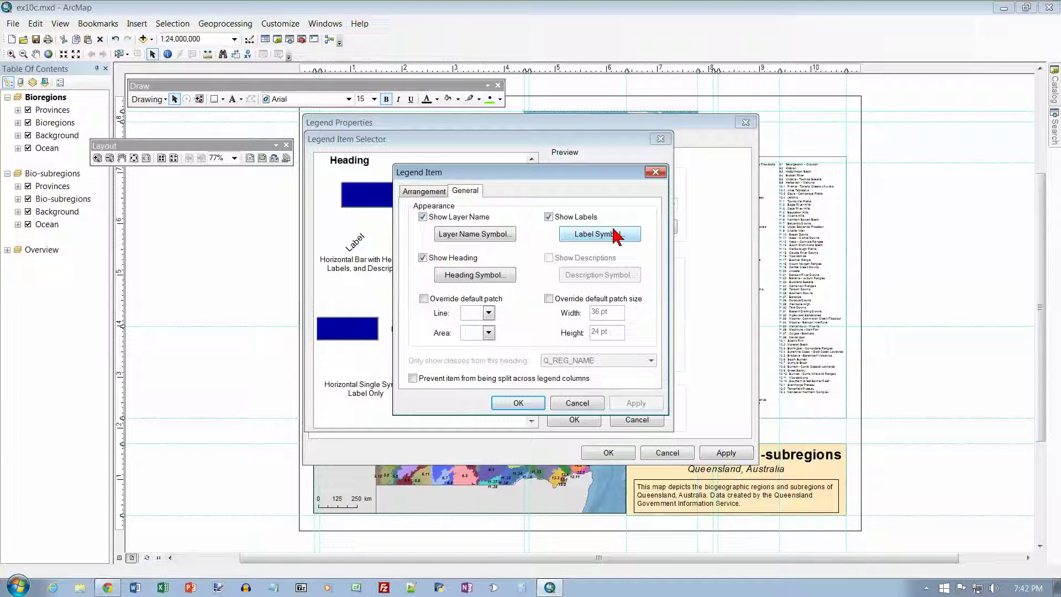
click(423, 217)
click(424, 258)
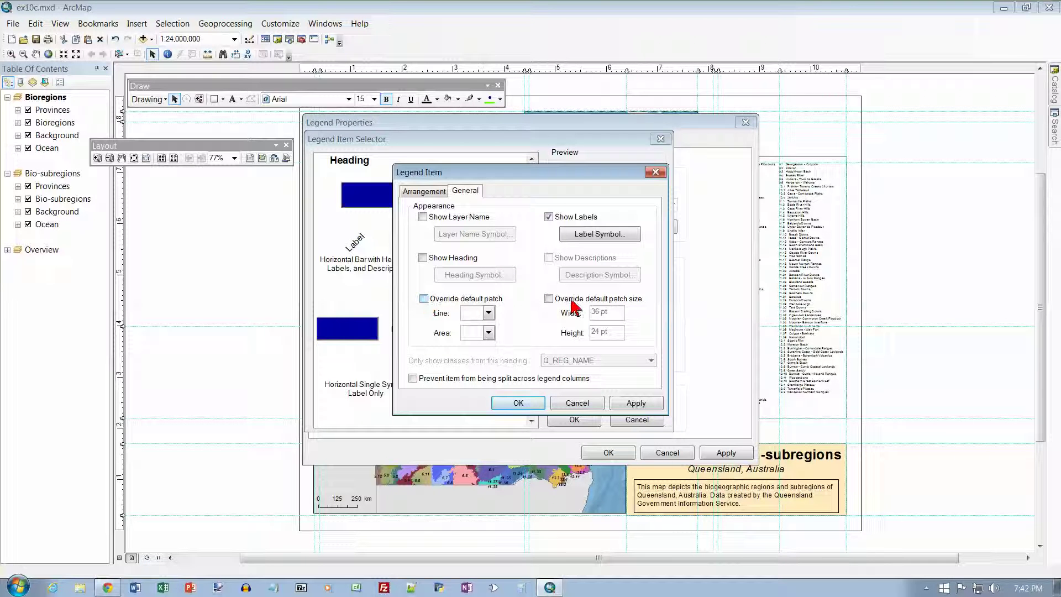
- Override the default patch size of the legend item with a width of 8 pt and a height of 6 pt
click(549, 298)
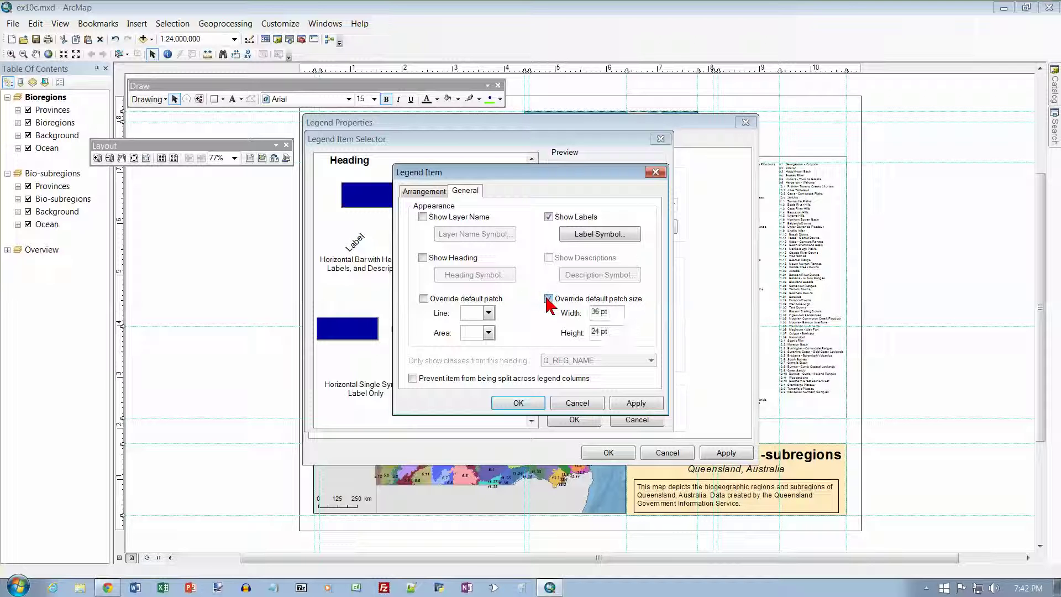
double_click(600, 314)
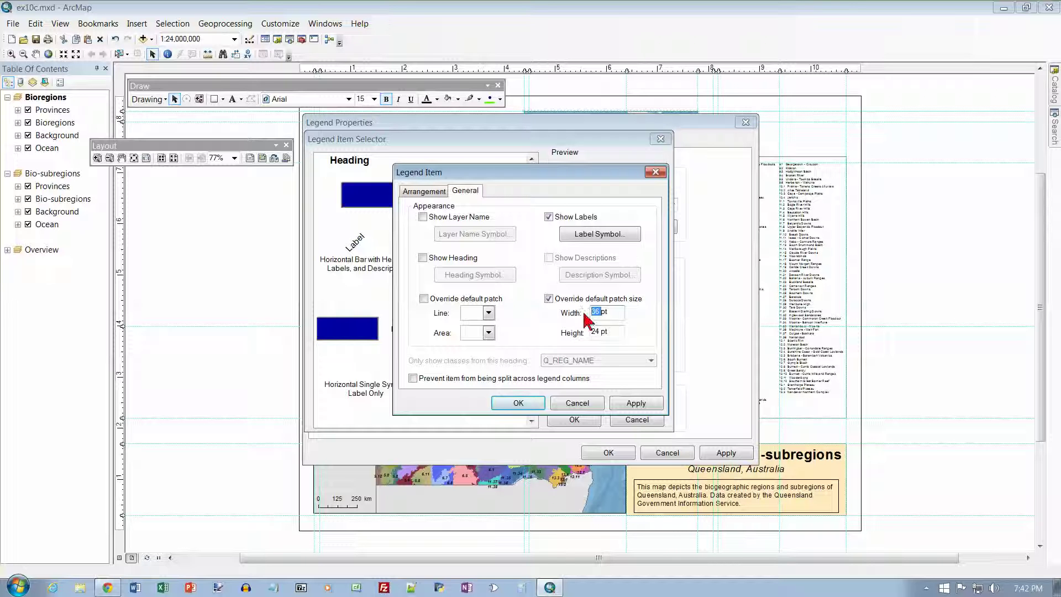
text(8)
double_click(599, 332)
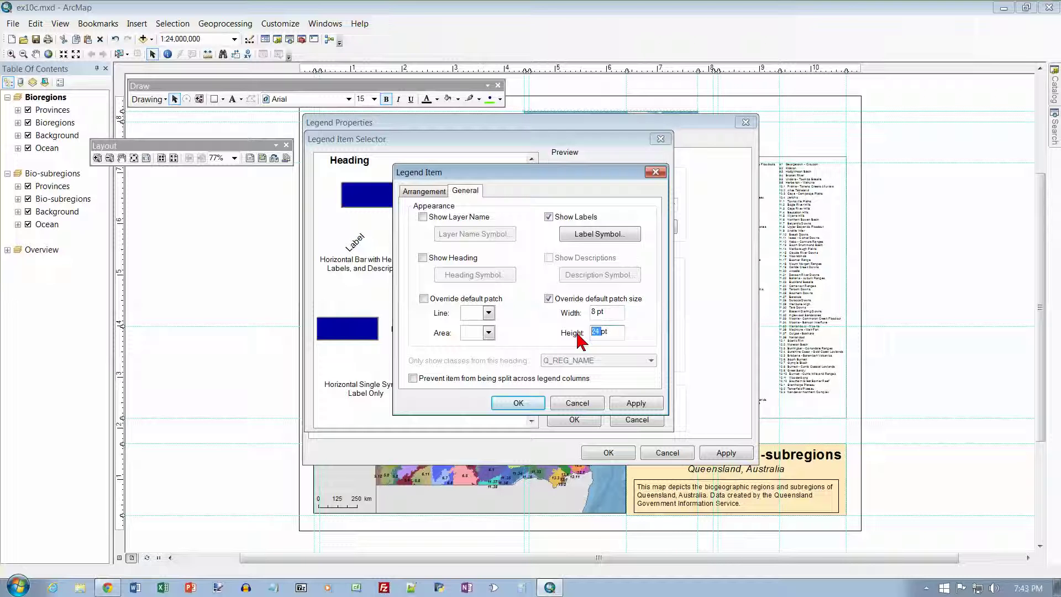
text(6)
- Set the legend item's label font size to 5 and apply all changes to the Bioregions legend
click(601, 236)
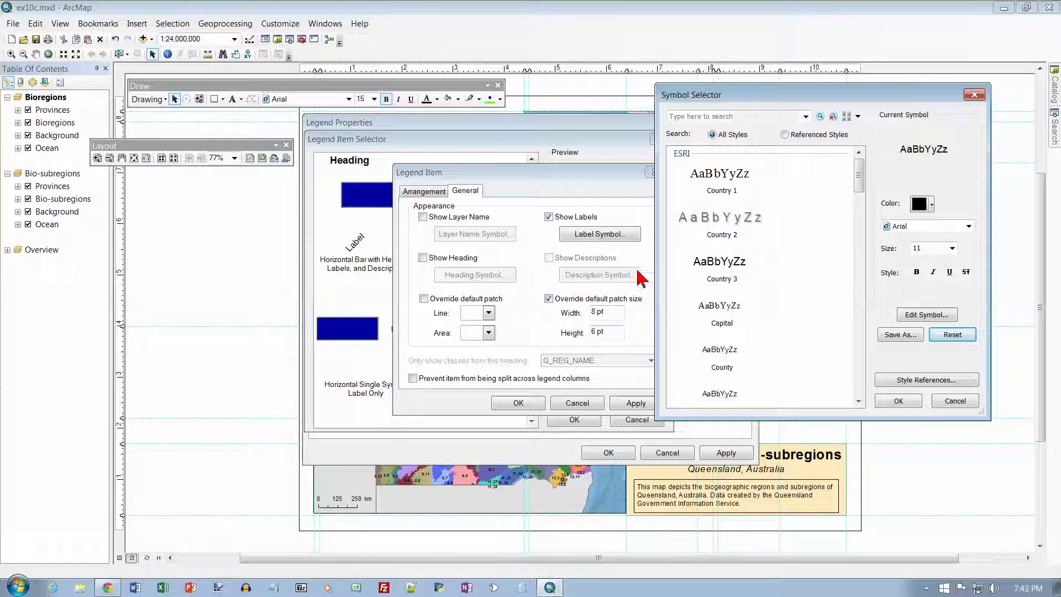
click(951, 248)
scroll(955, 297, up, 3)
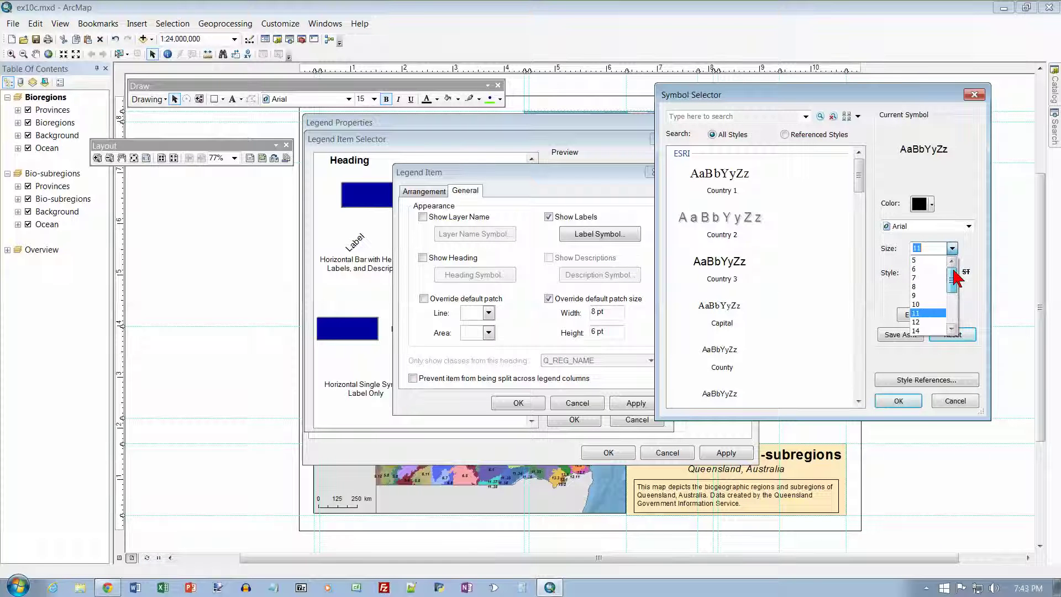
click(925, 271)
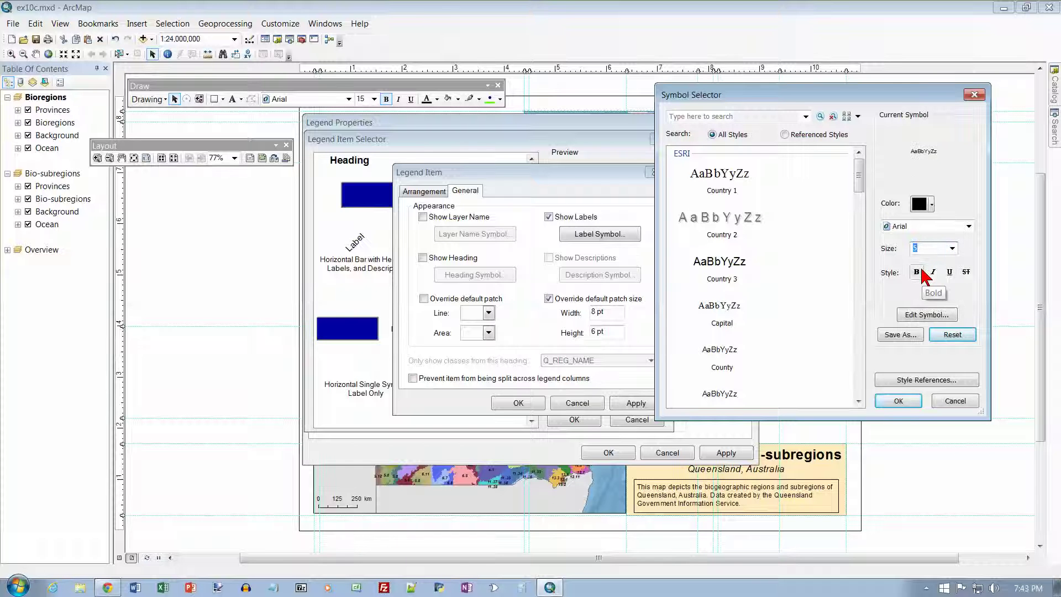
click(898, 400)
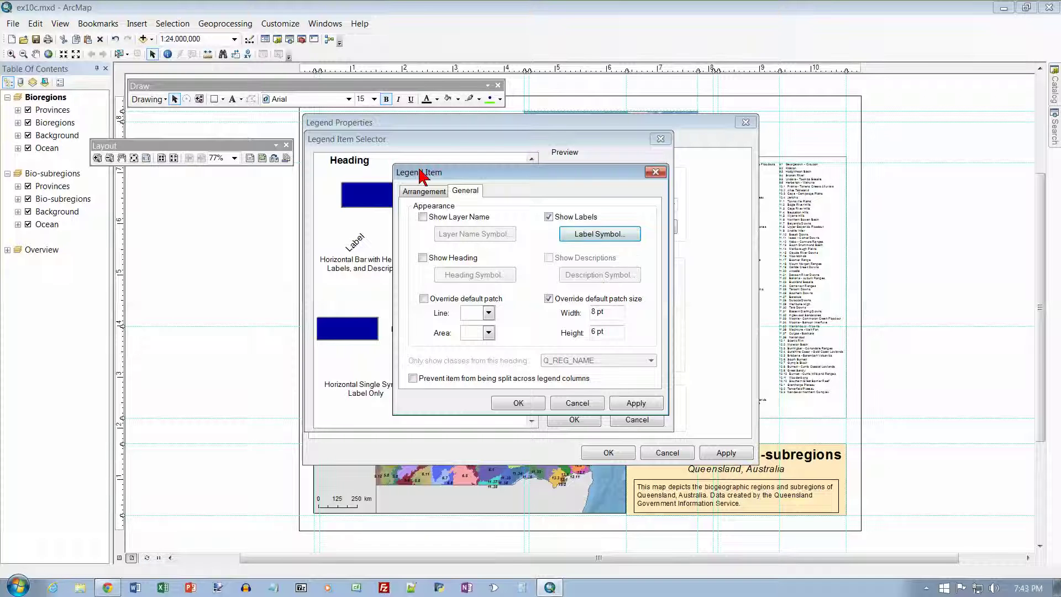
click(533, 406)
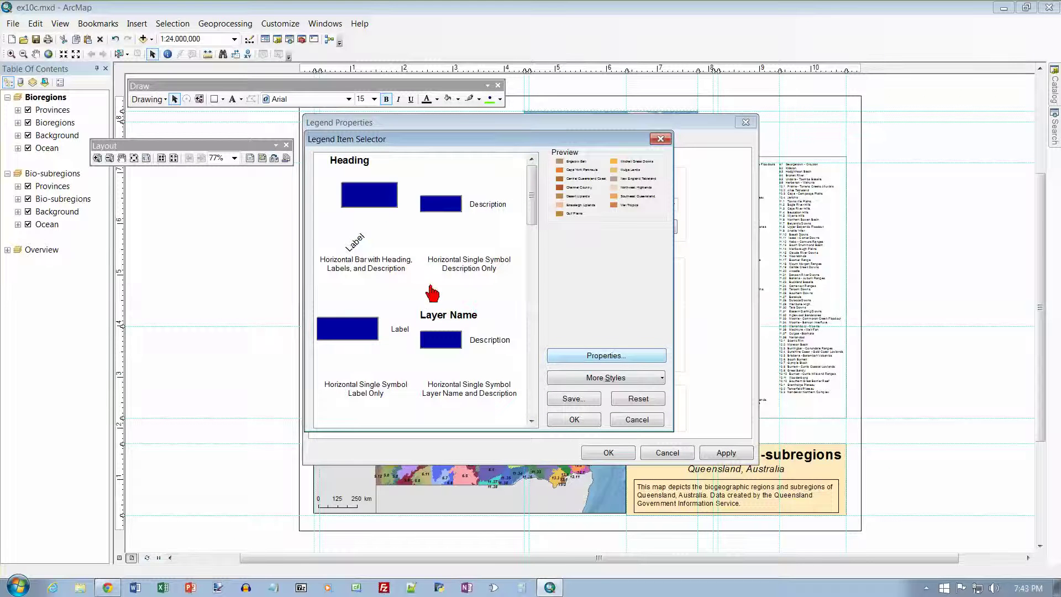
click(587, 423)
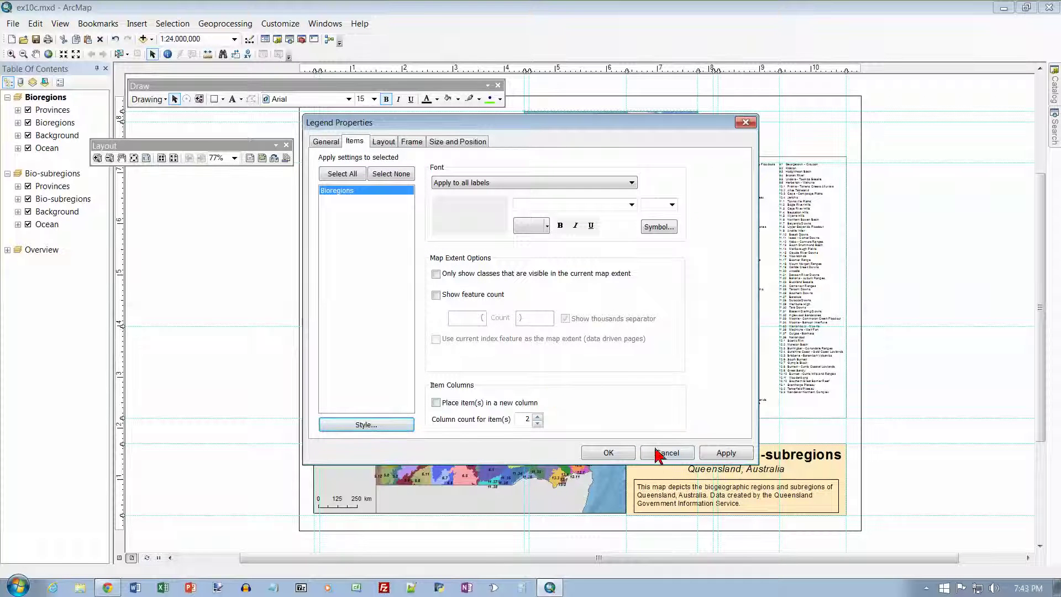
click(632, 458)
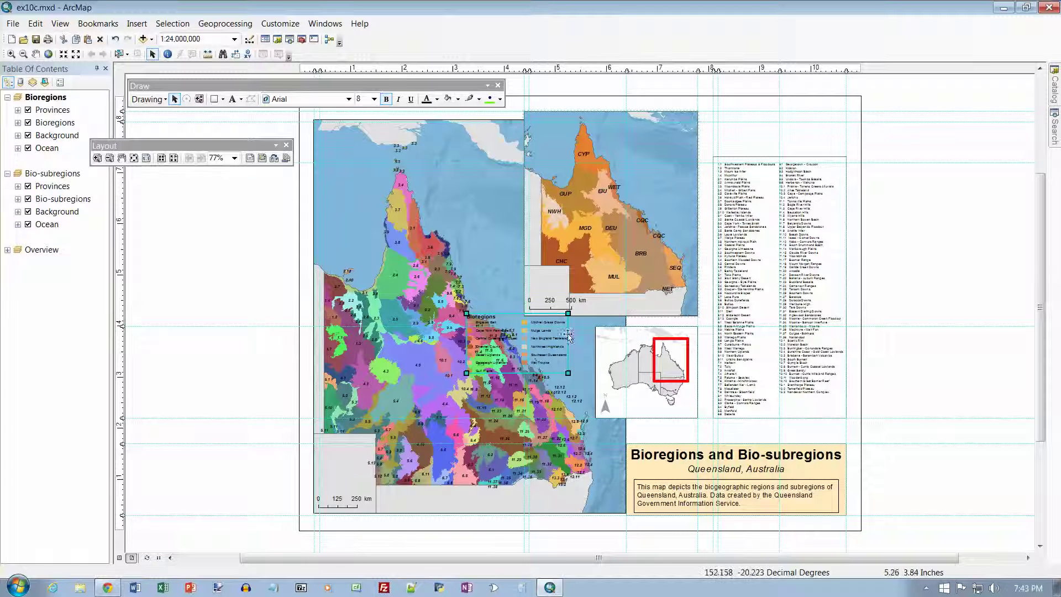
- Move the Bioregions legend above the sub-region name list, and shift that list slightly down to make room
drag(550, 341, 811, 125)
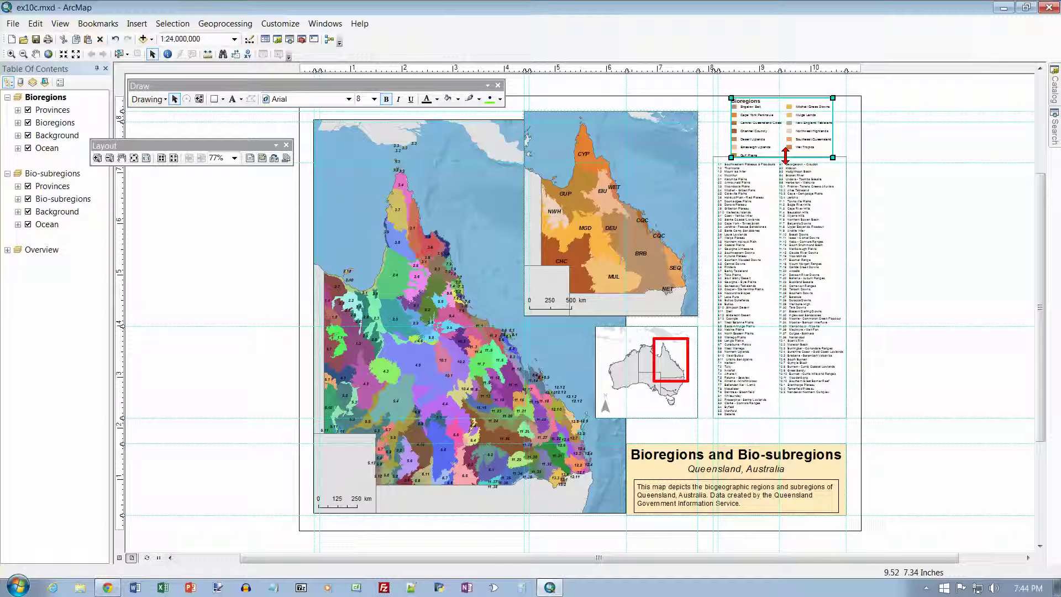
click(310, 195)
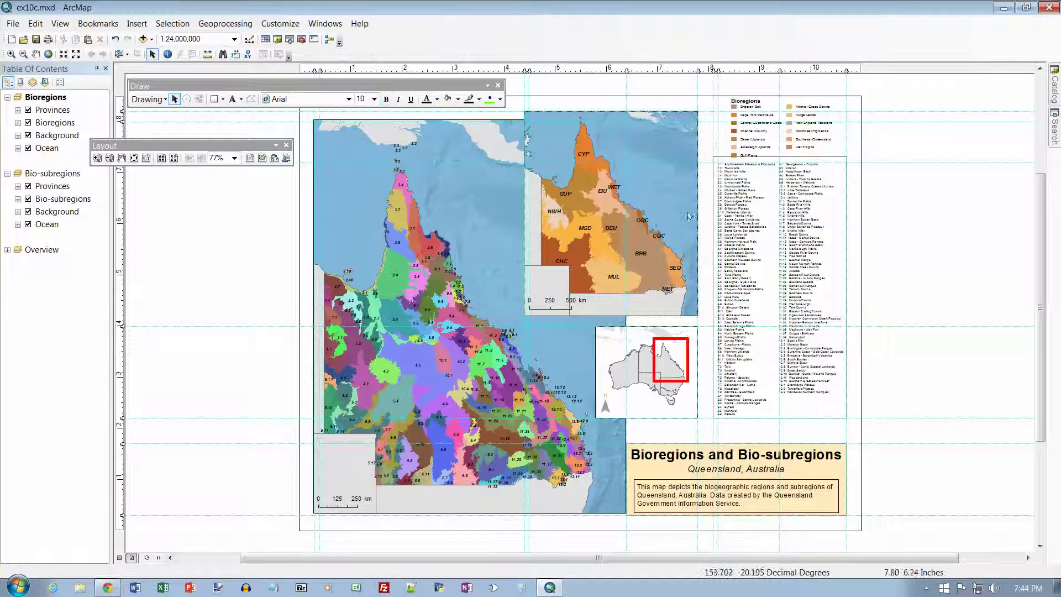
click(773, 165)
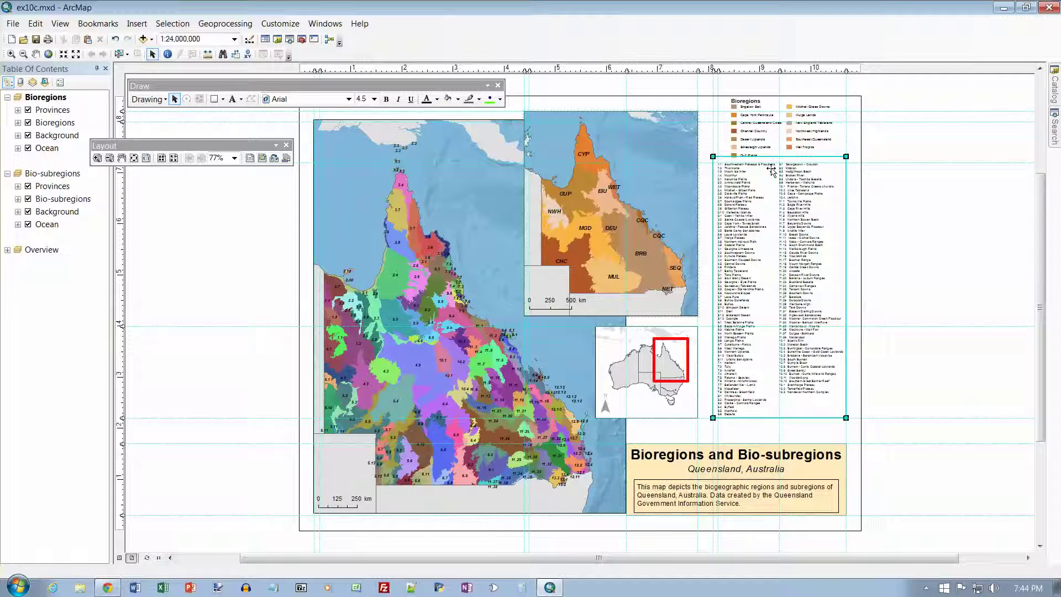
drag(773, 169, 772, 172)
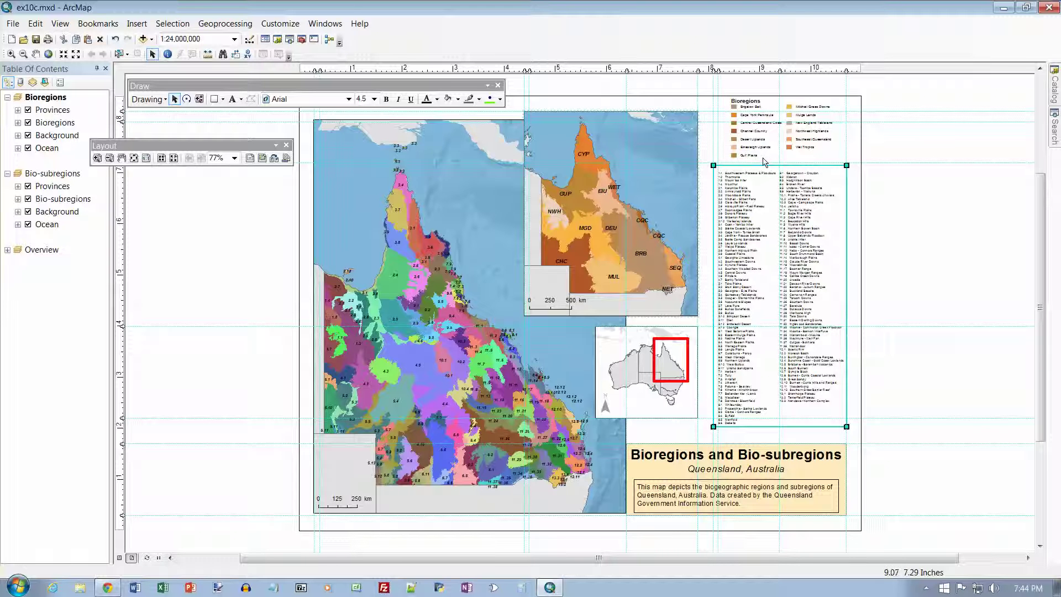
- Save a copy of the map document as ex10c.mxd in the MyData folder
click(19, 26)
click(44, 97)
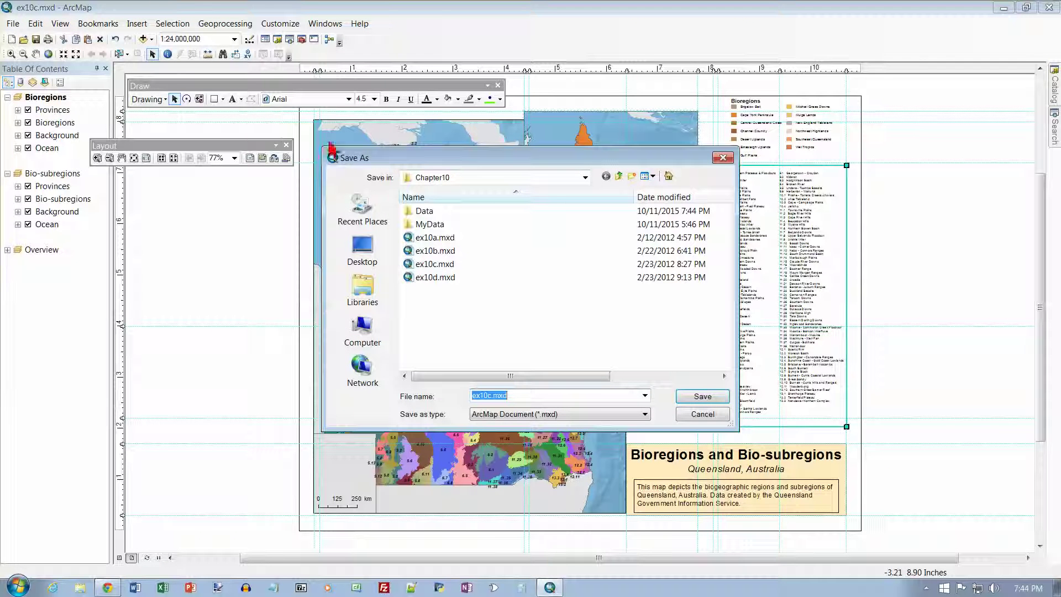
double_click(433, 225)
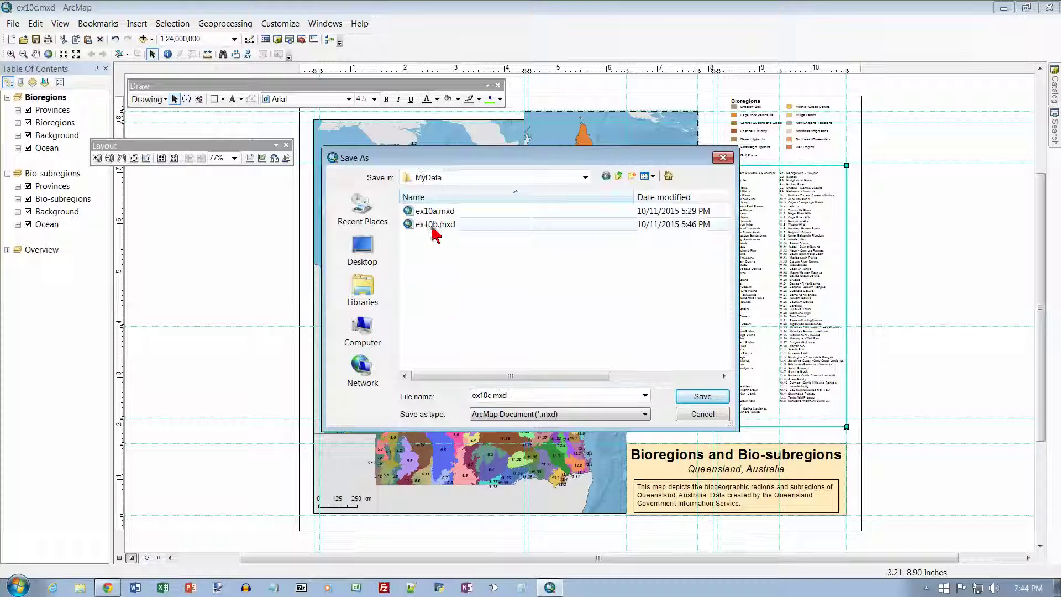
click(710, 399)
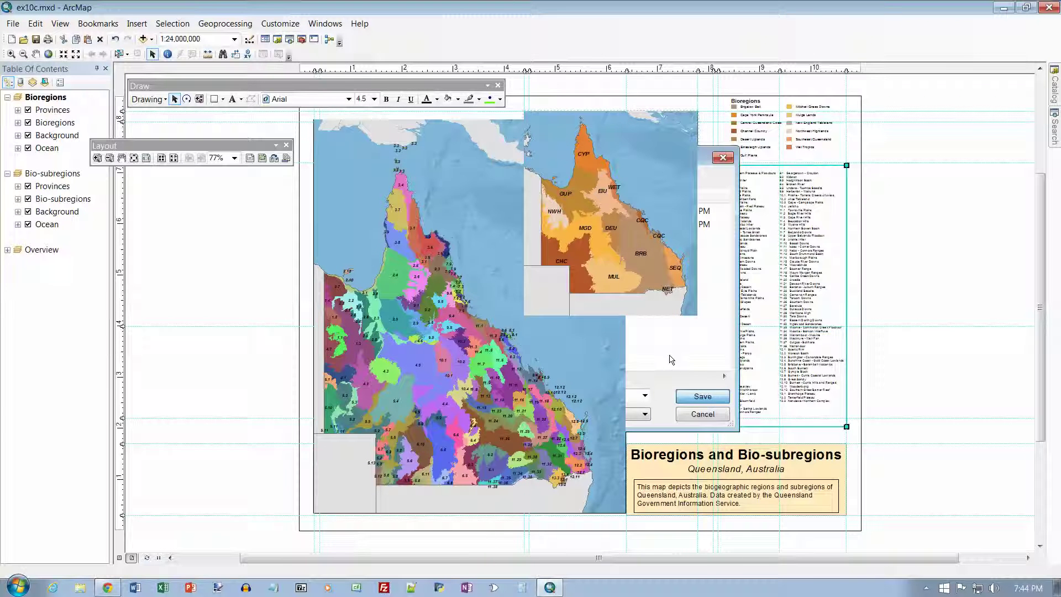